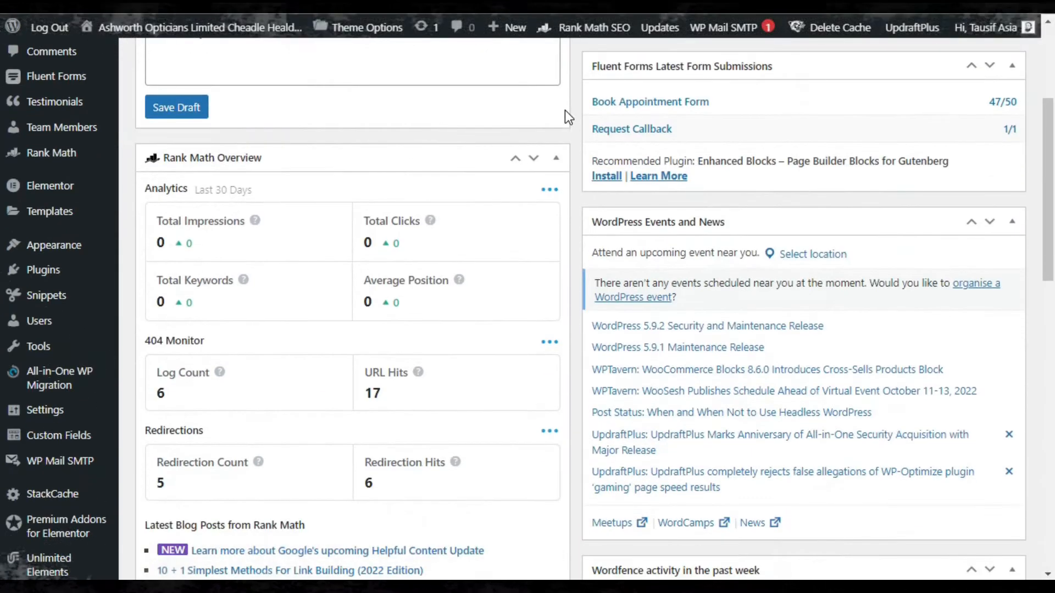
Go to the page for adding plugins and search the directory for "unlimited elements".
mouse_move(23, 276)
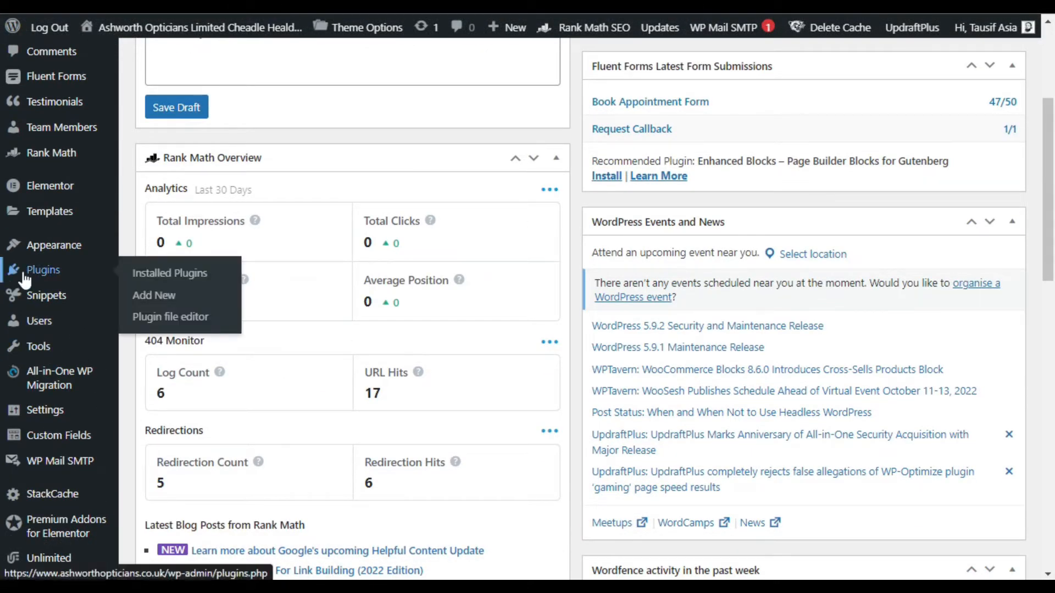
left_click(147, 298)
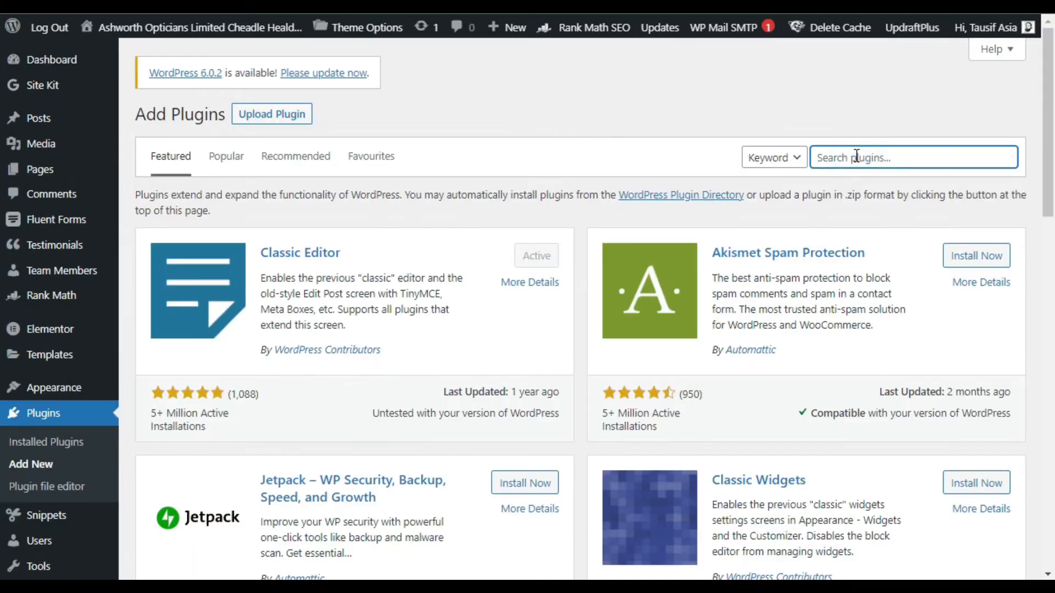
type("unlimited elements")
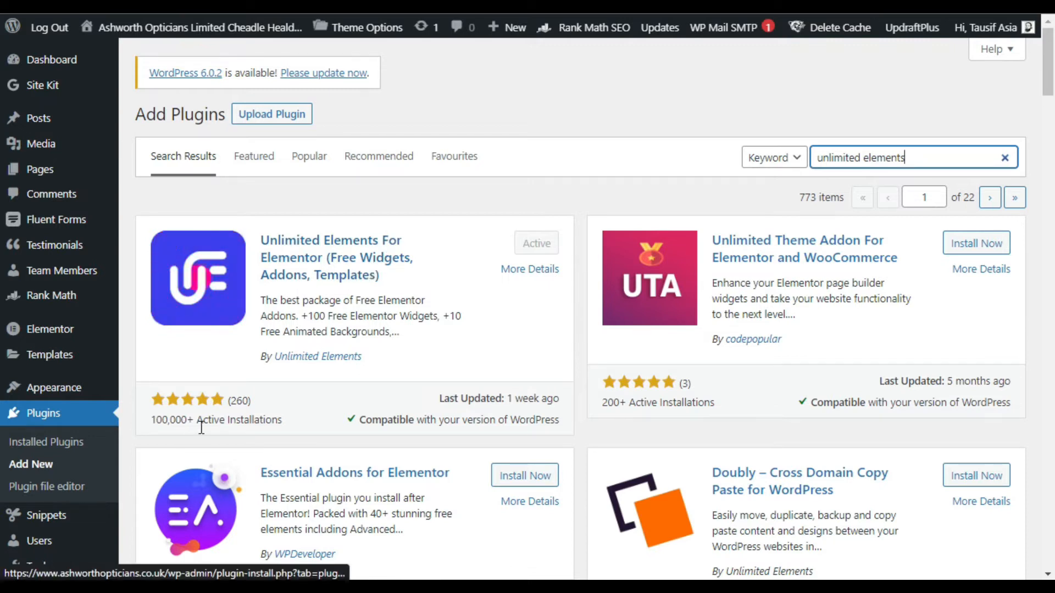
left_click_drag(151, 421, 184, 419)
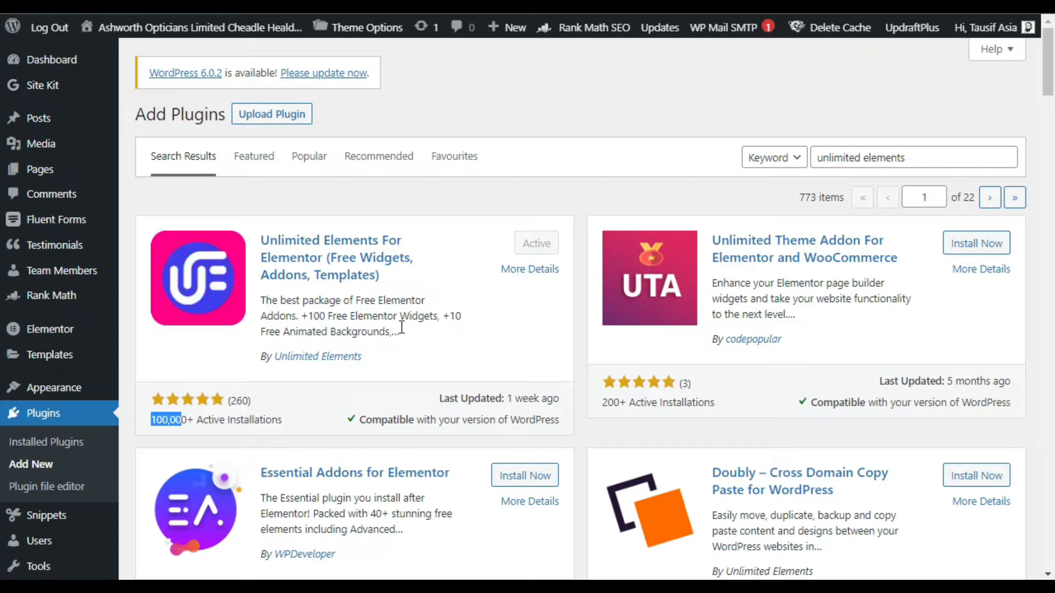
left_click(461, 261)
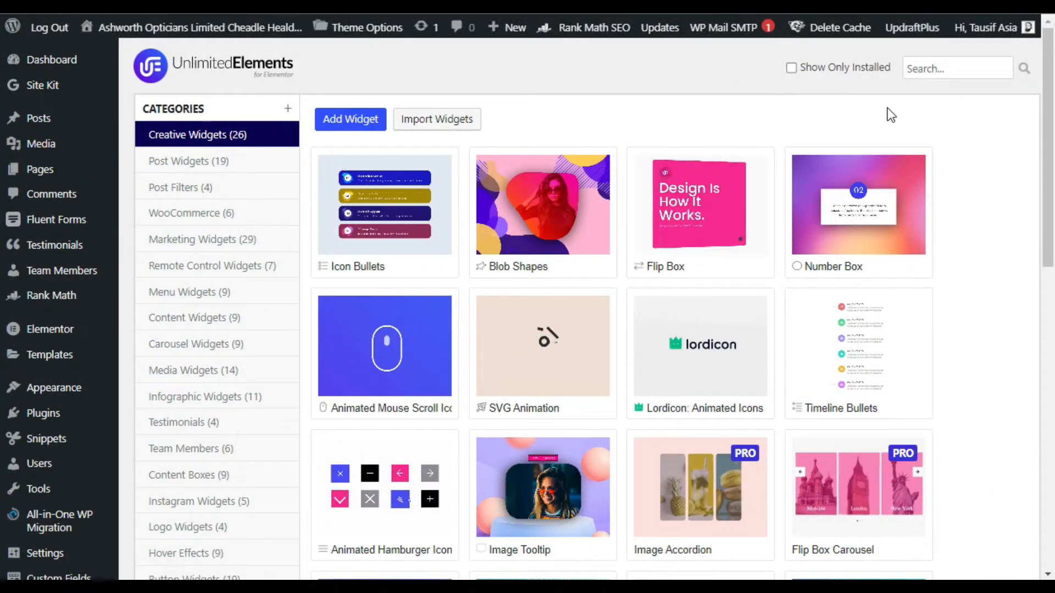
Search the Unlimited Elements widget library for "post block".
left_click(948, 66)
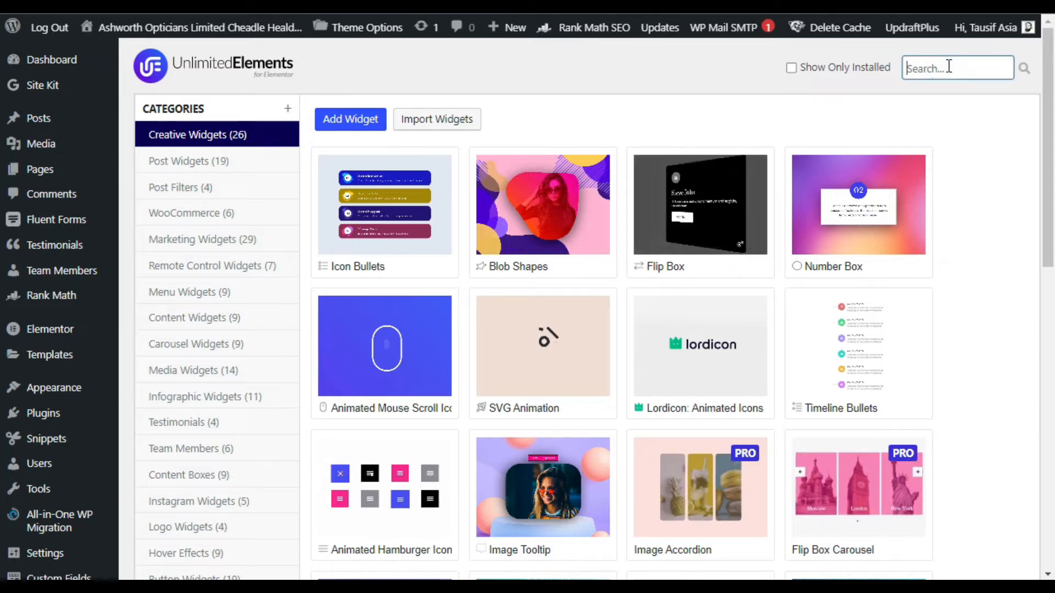
type("post block")
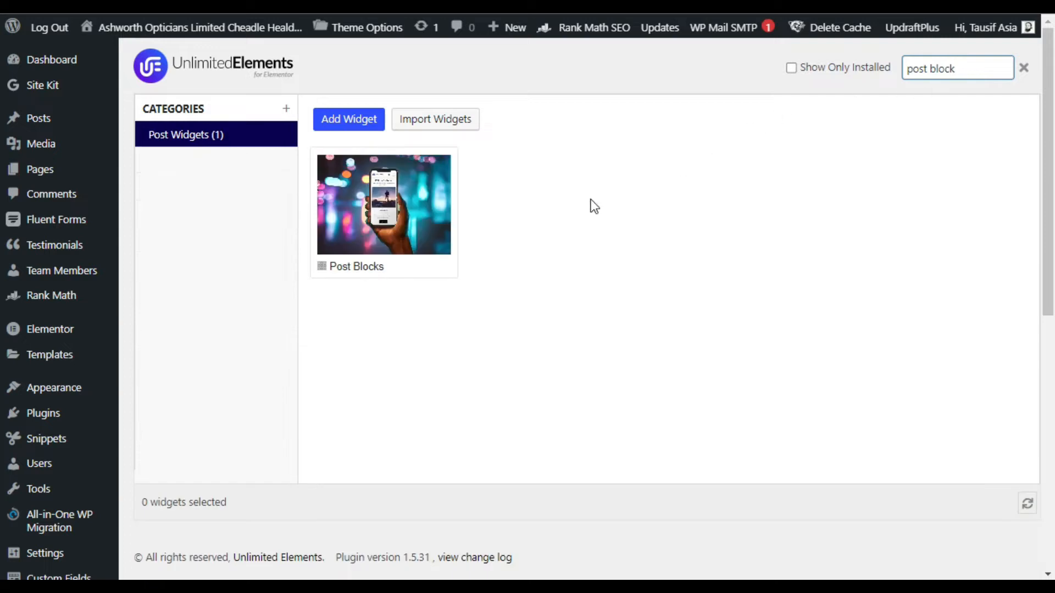
mouse_move(347, 223)
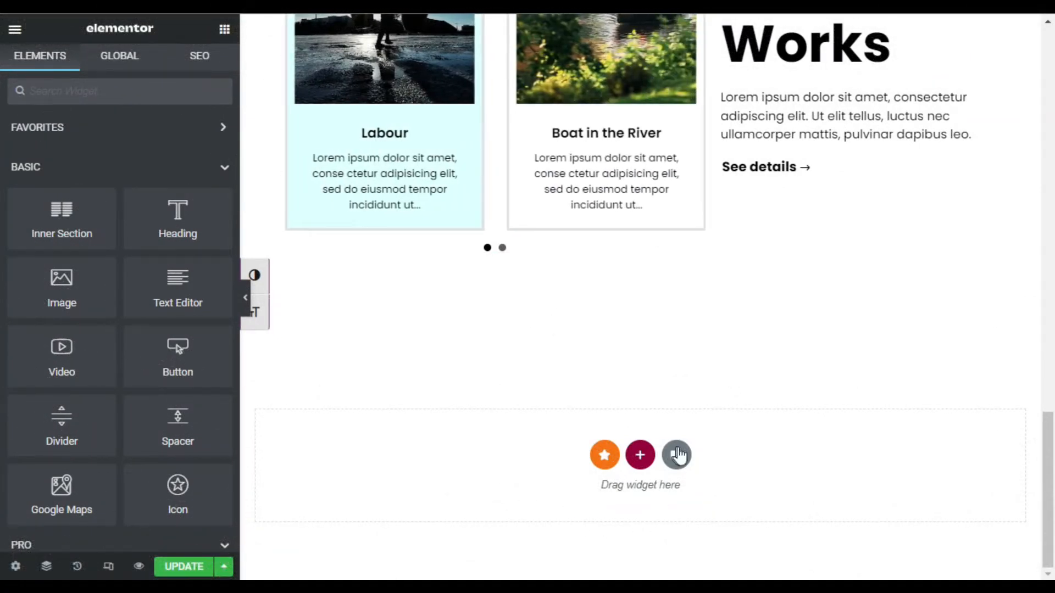
Add a single-column section in the empty area below the carousel and place the Post Blocks widget in it.
left_click(640, 455)
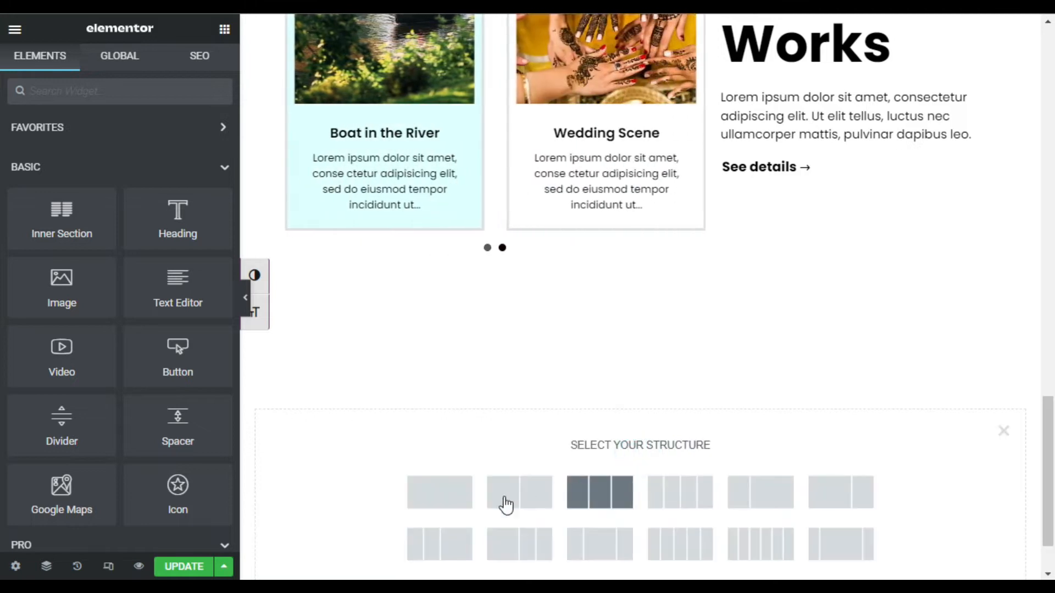
left_click(439, 507)
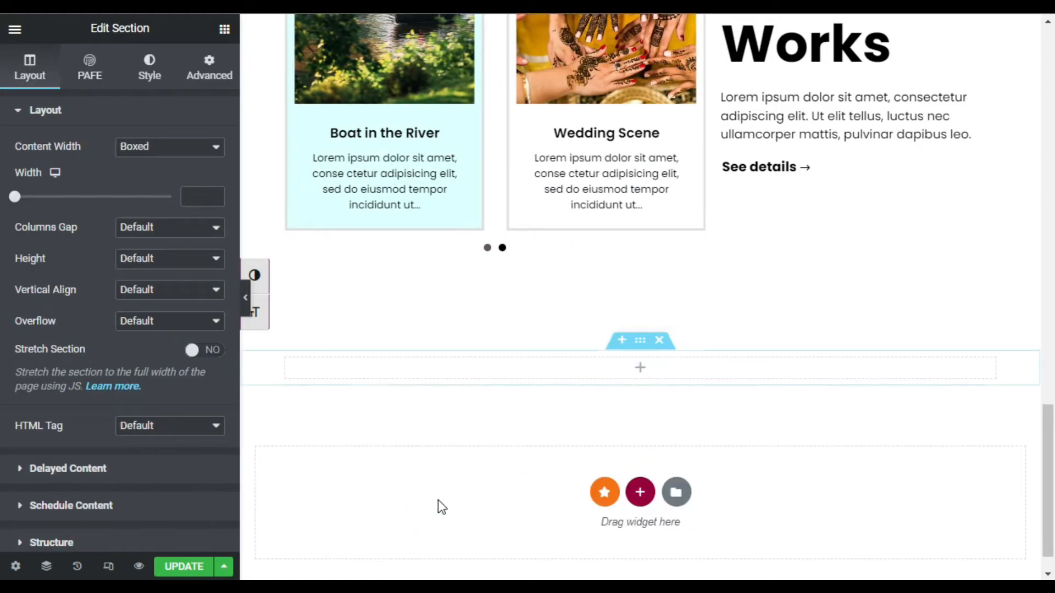
left_click(645, 371)
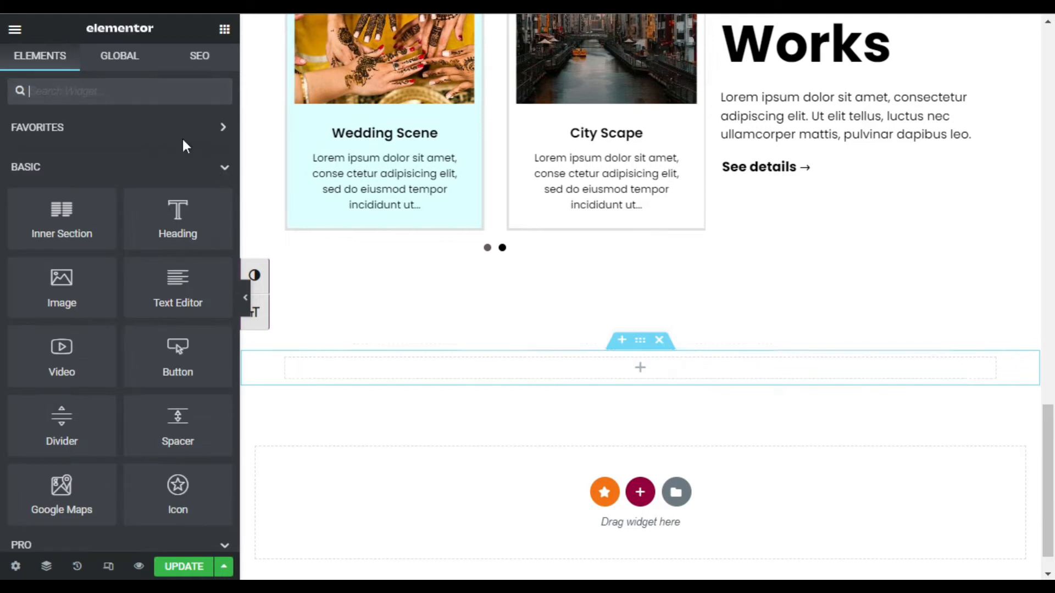
left_click(167, 86)
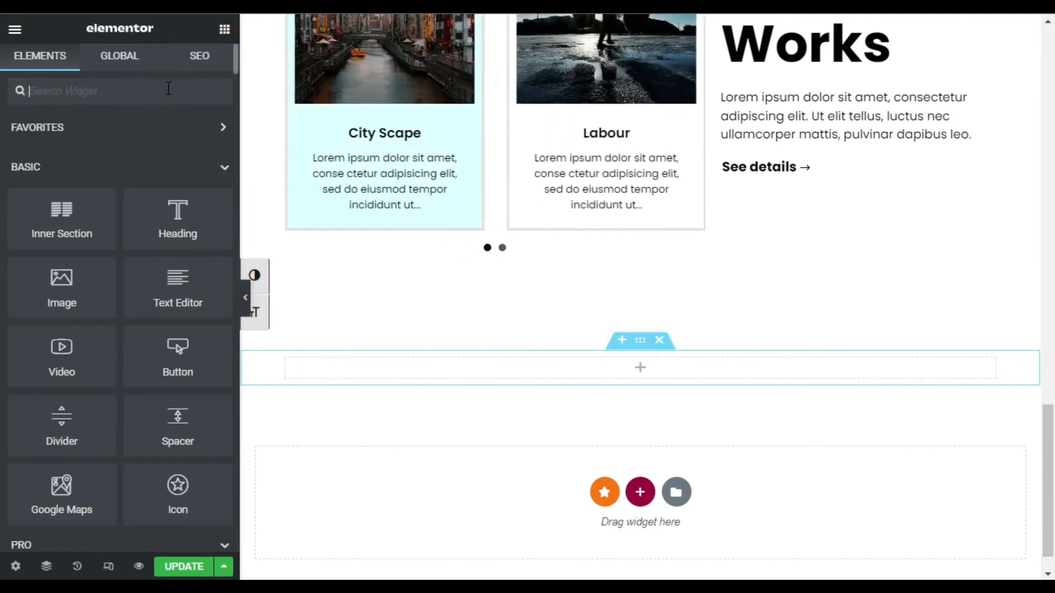
type("post")
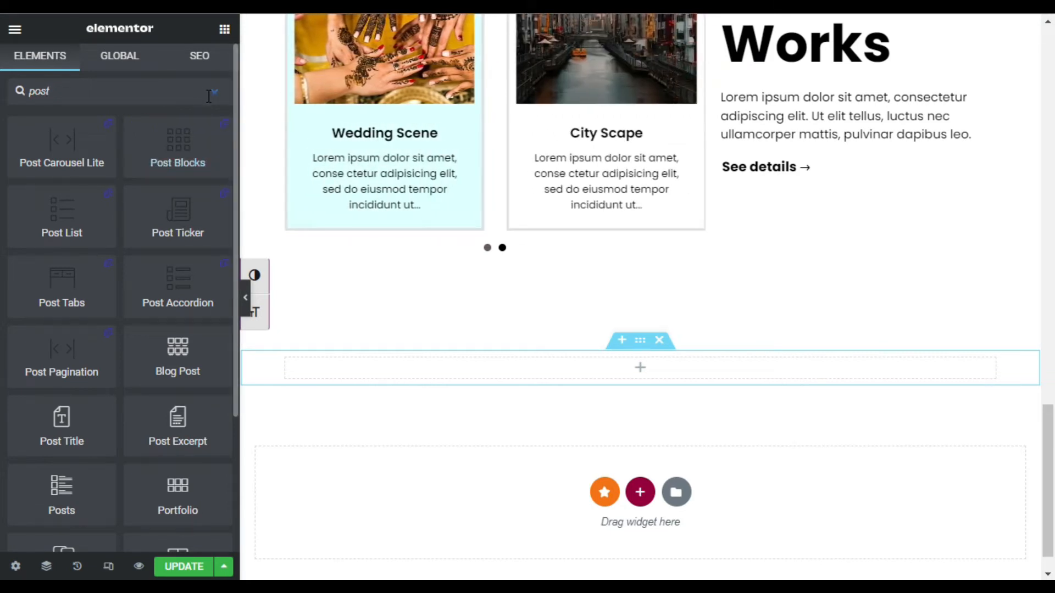
left_click_drag(198, 157, 652, 371)
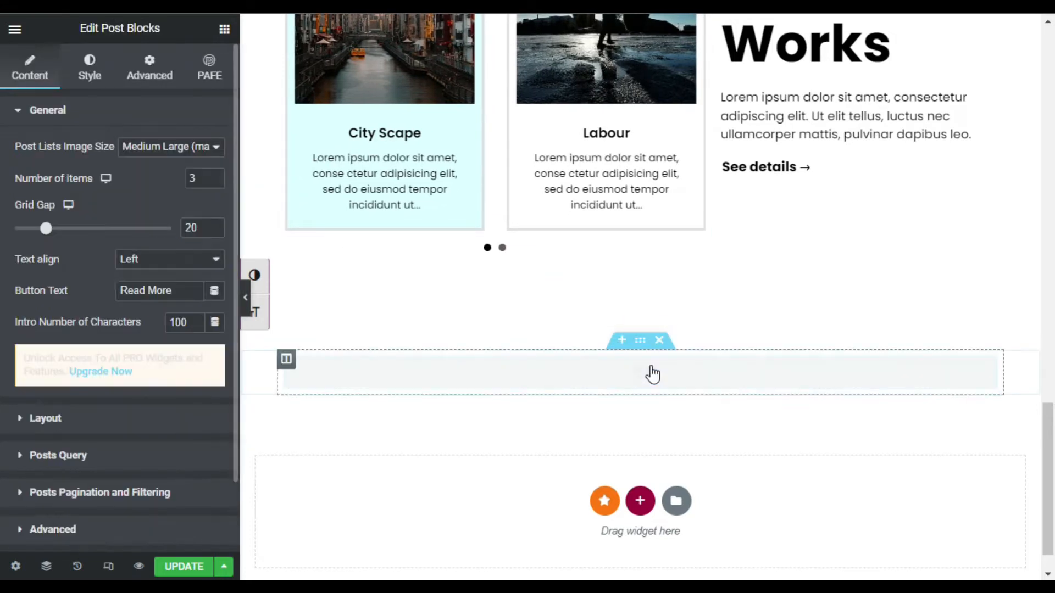
Choose Medium Large (max width 768) as the image size for the post lists.
left_click_drag(14, 144, 102, 150)
left_click(165, 146)
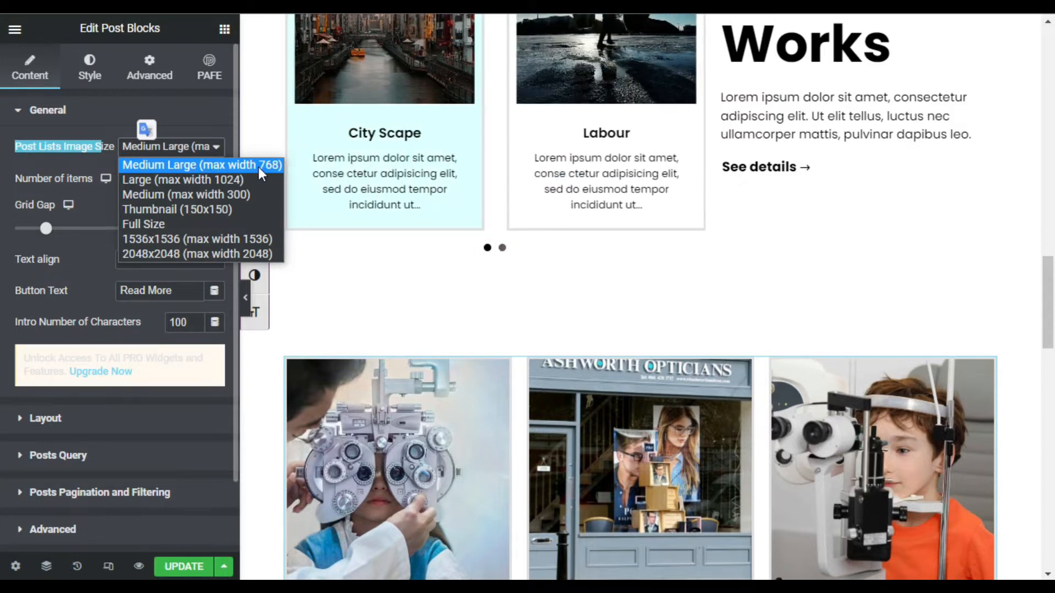
left_click(258, 167)
scroll(40, 170, "down", 2)
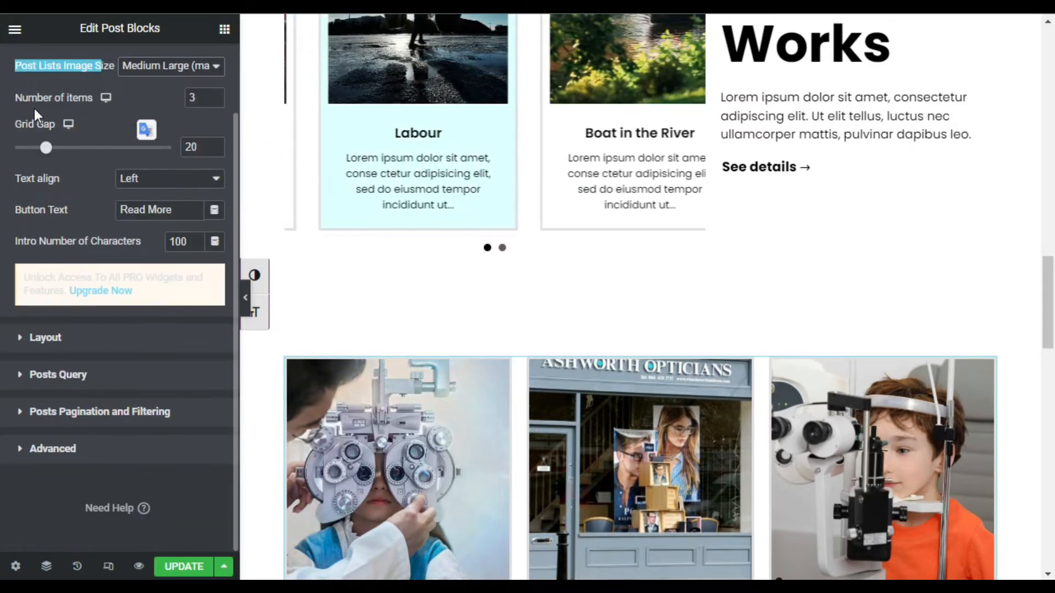
Set the post blocks' text alignment to Center and the intro number of characters to 75.
scroll(517, 407, "down", 5)
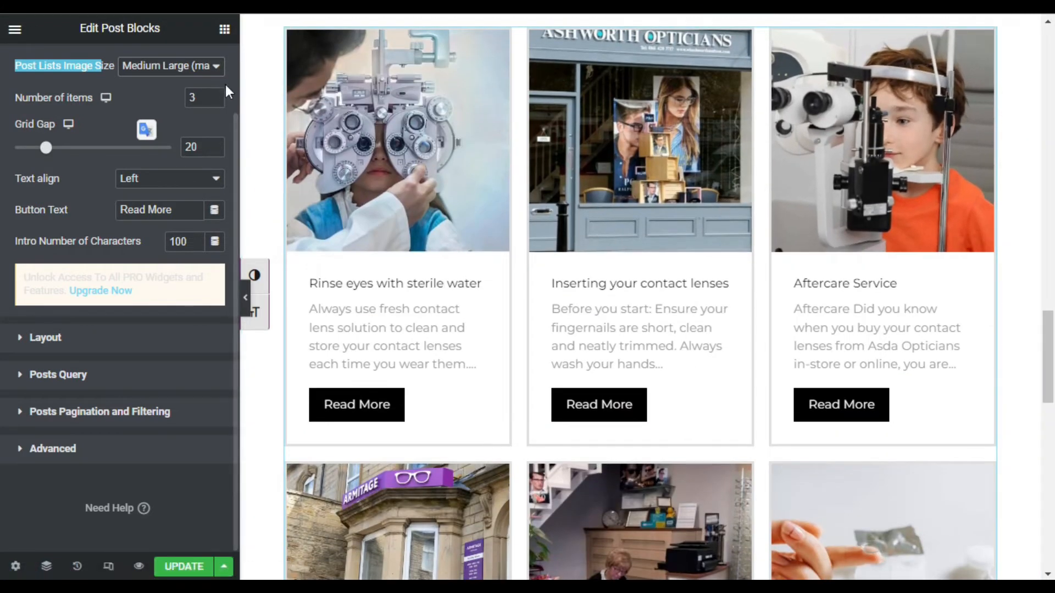
left_click(201, 100)
left_click_drag(201, 101, 185, 106)
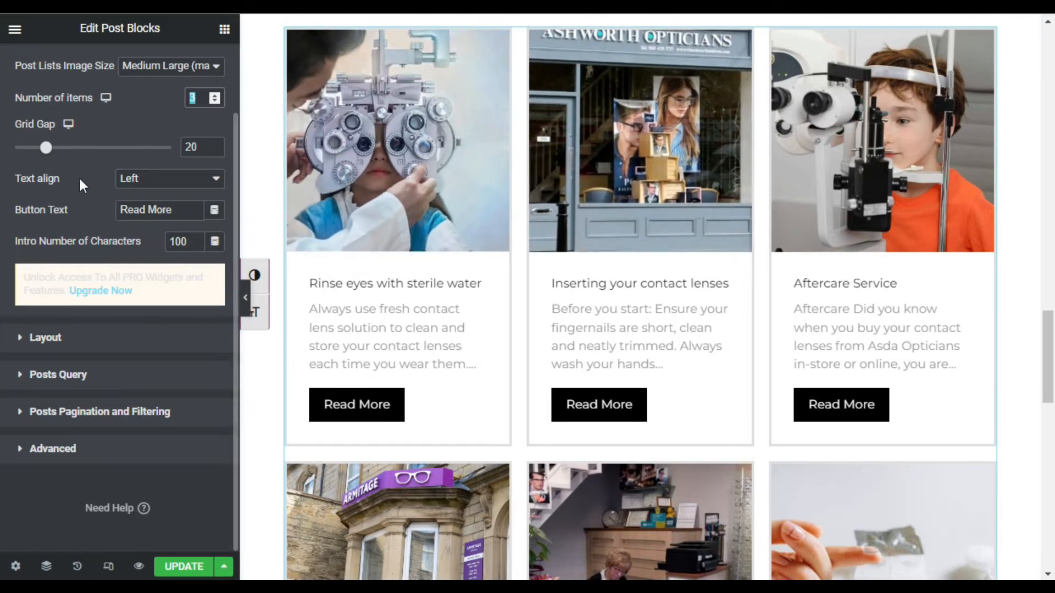
left_click(166, 180)
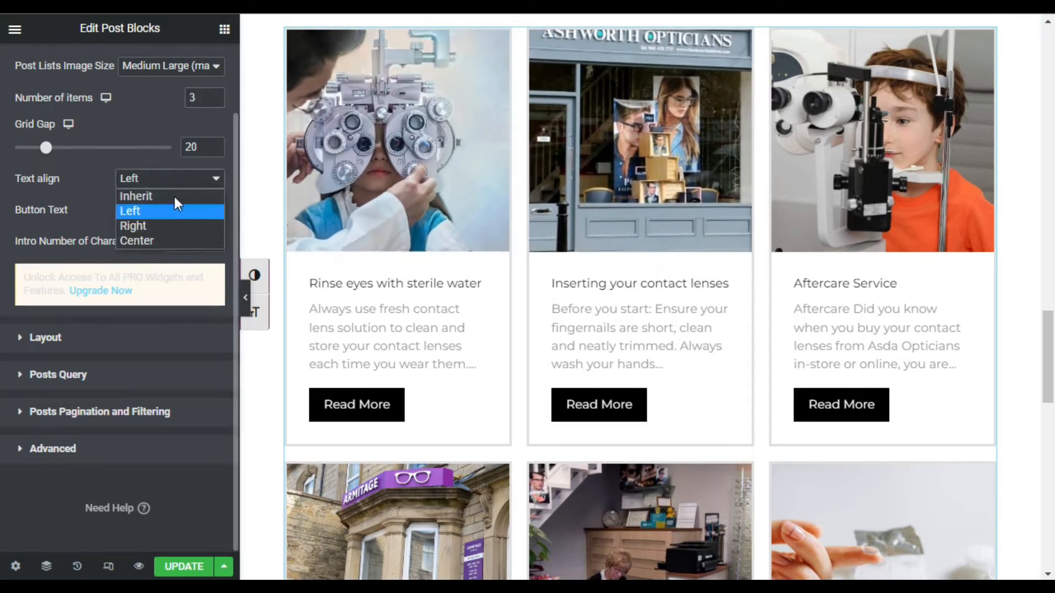
left_click(174, 241)
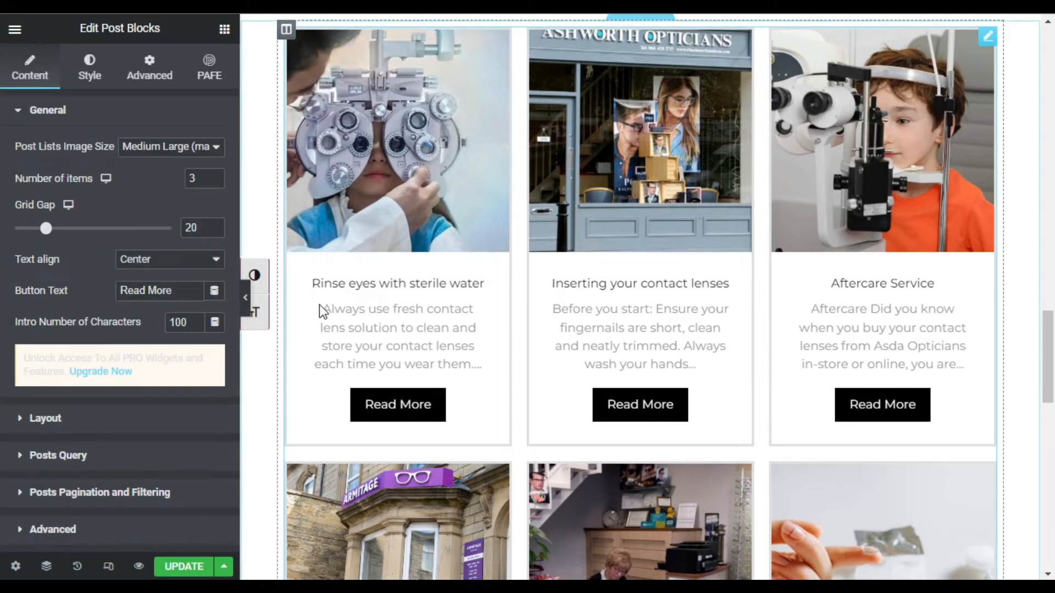
double_click(186, 323)
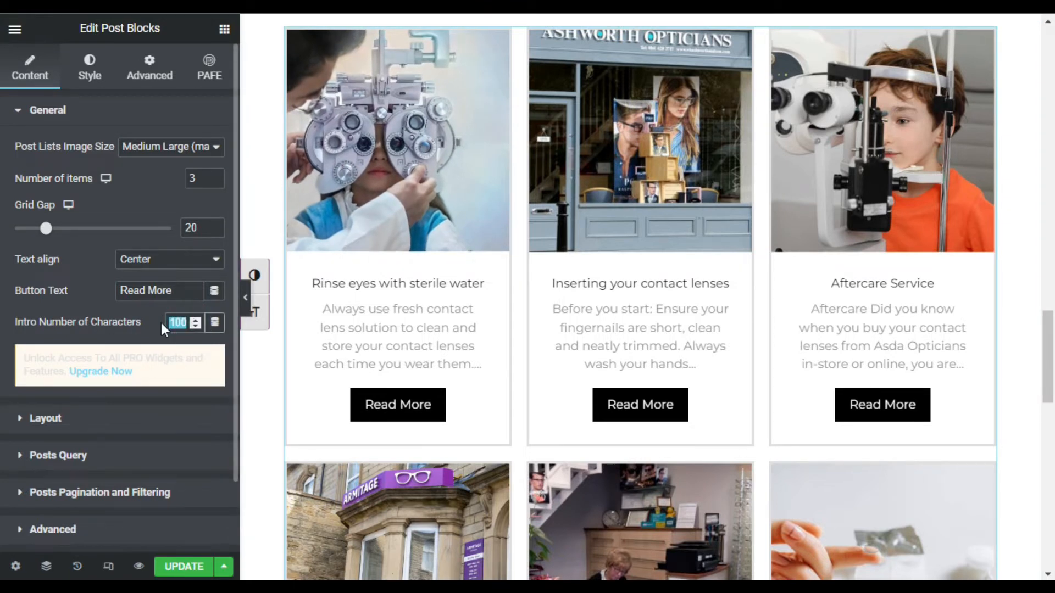
type("75")
In the layout options, try showing the category on the post cards, then hide it again.
scroll(98, 335, "down", 2)
left_click(71, 339)
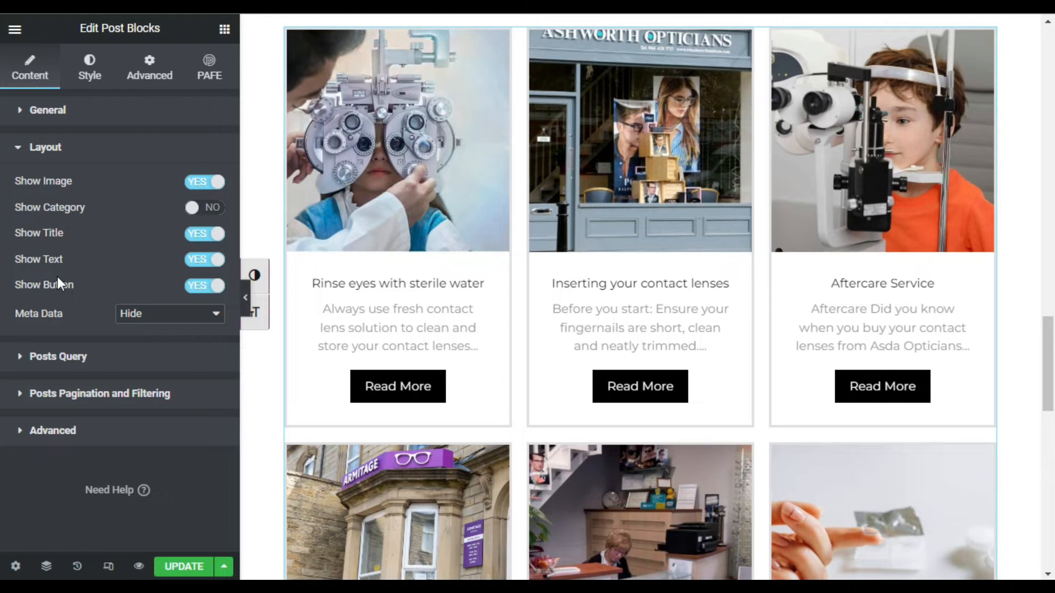
left_click(156, 319)
left_click(74, 312)
left_click(201, 209)
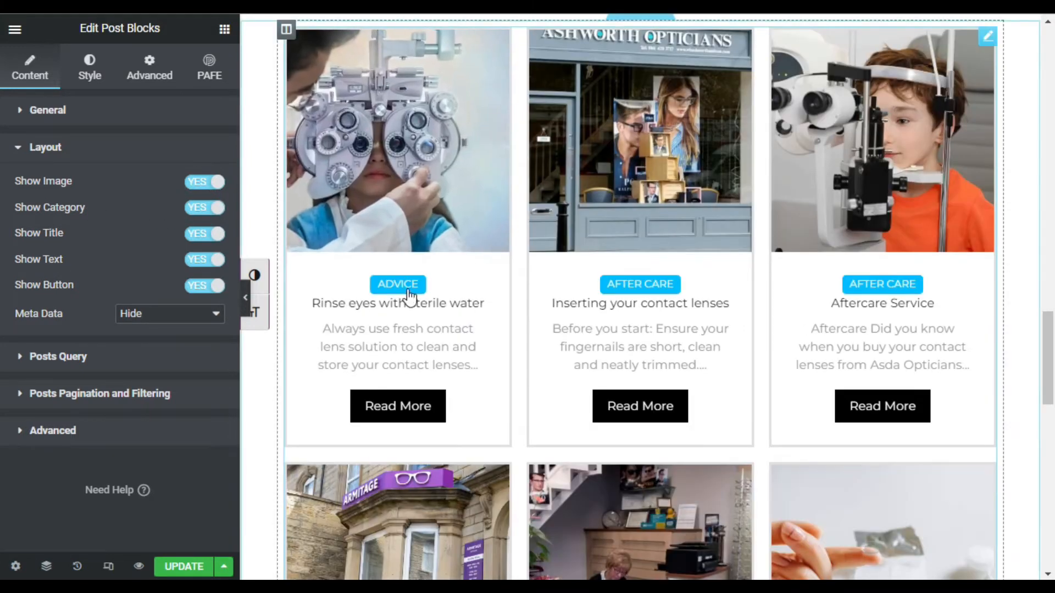
left_click(213, 209)
Place the meta data before the title and enable both the date and the author on the post cards.
left_click(165, 314)
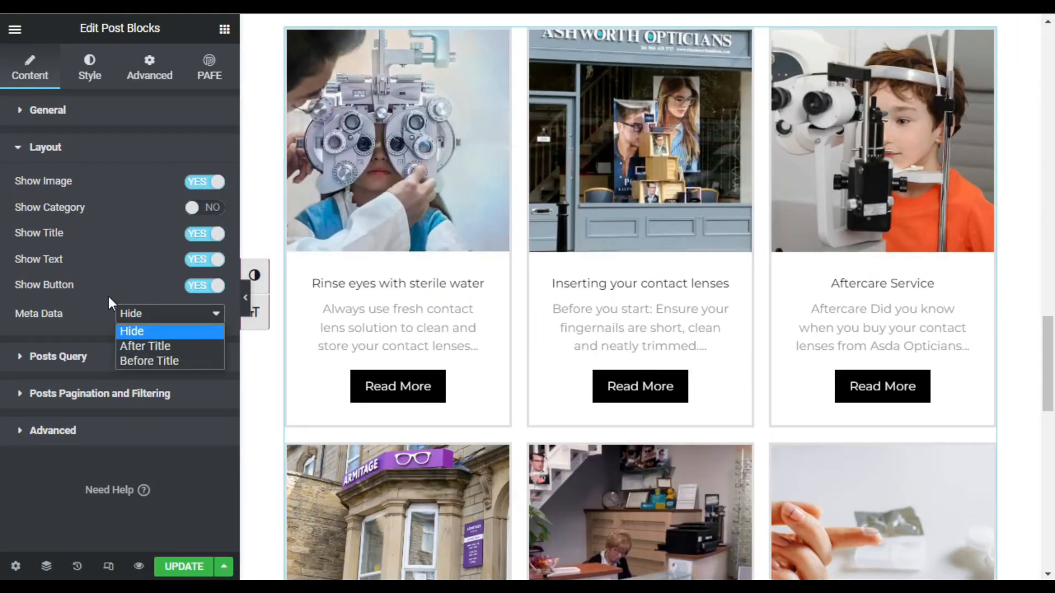
left_click(157, 362)
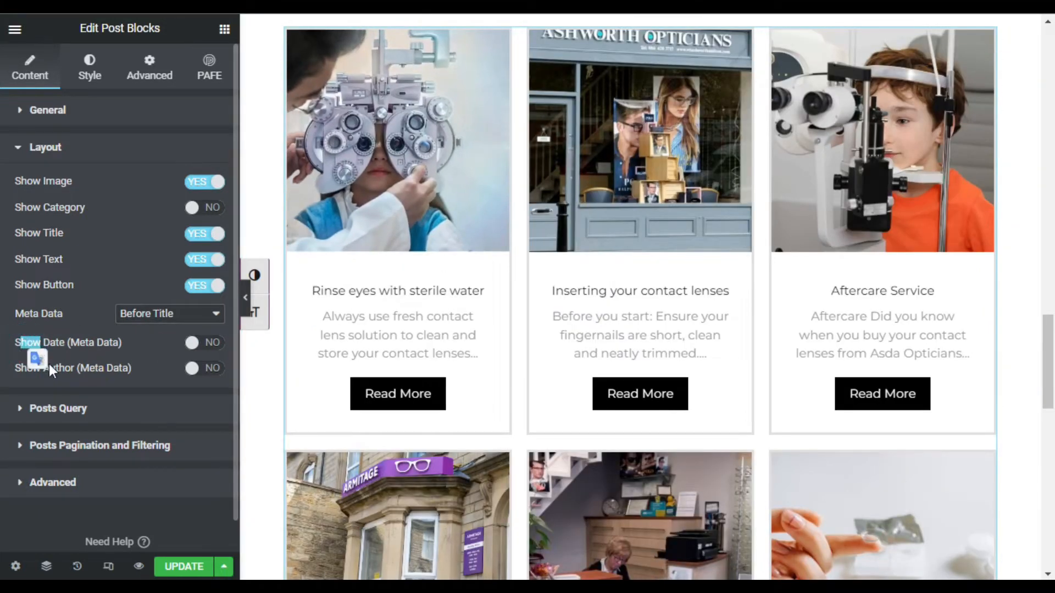
left_click(204, 344)
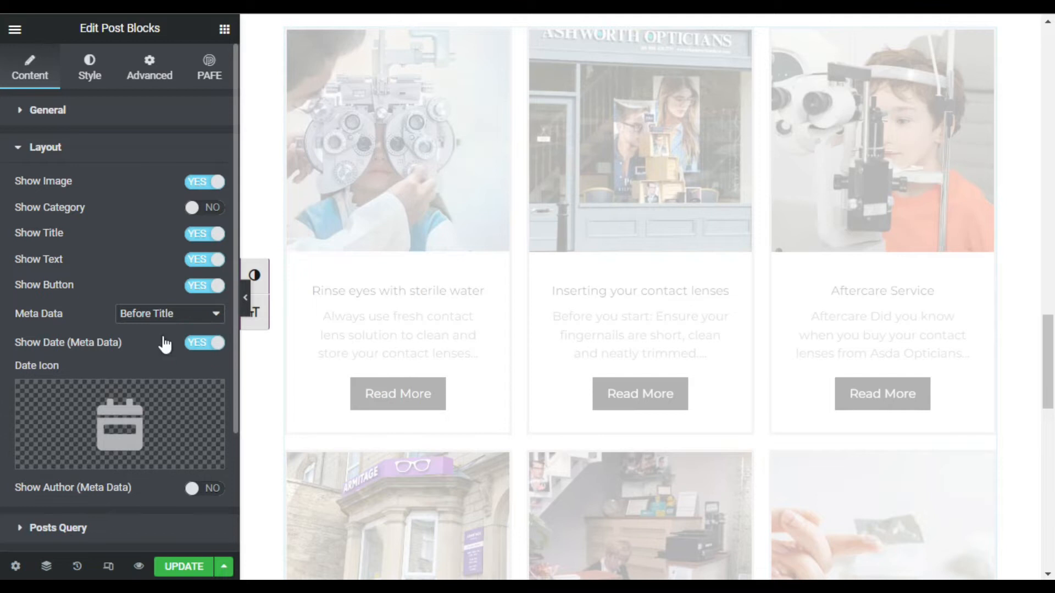
scroll(181, 343, "down", 3)
left_click(203, 336)
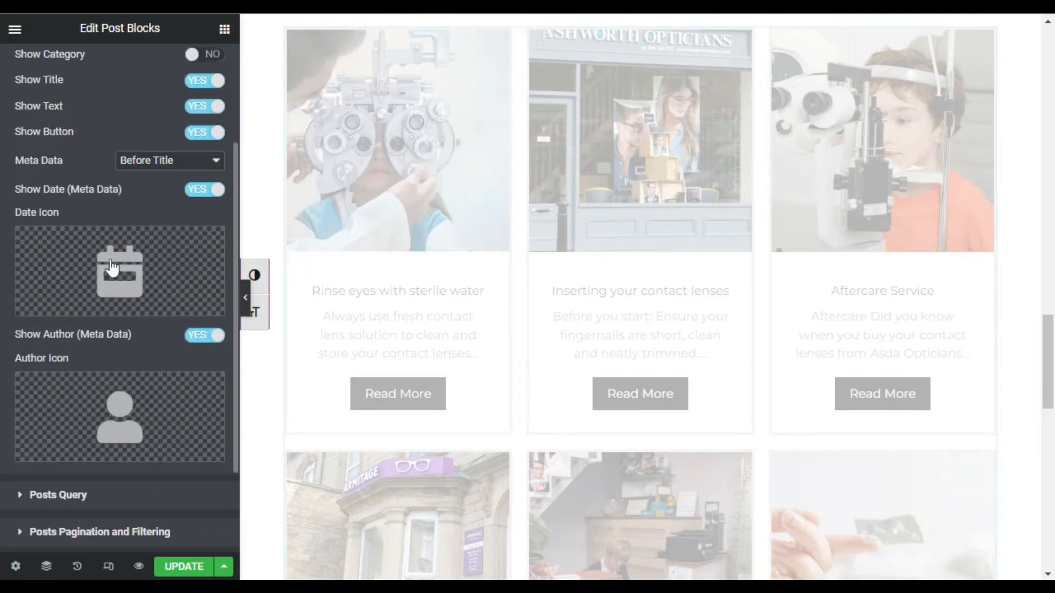
mouse_move(93, 266)
mouse_move(117, 416)
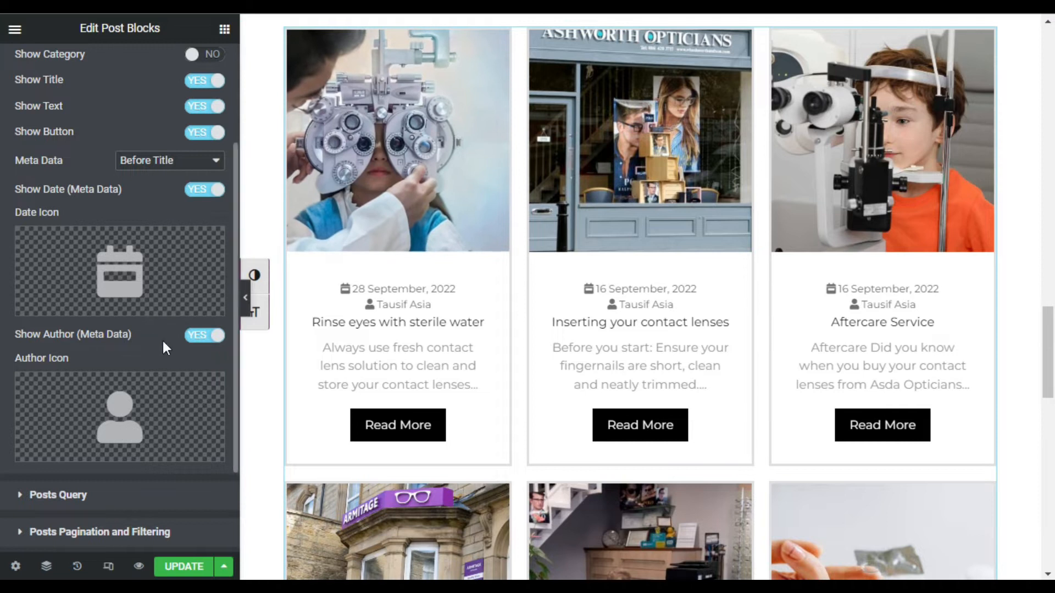
Hide the author from the post meta data and place the meta data after the title.
left_click(194, 337)
left_click(154, 161)
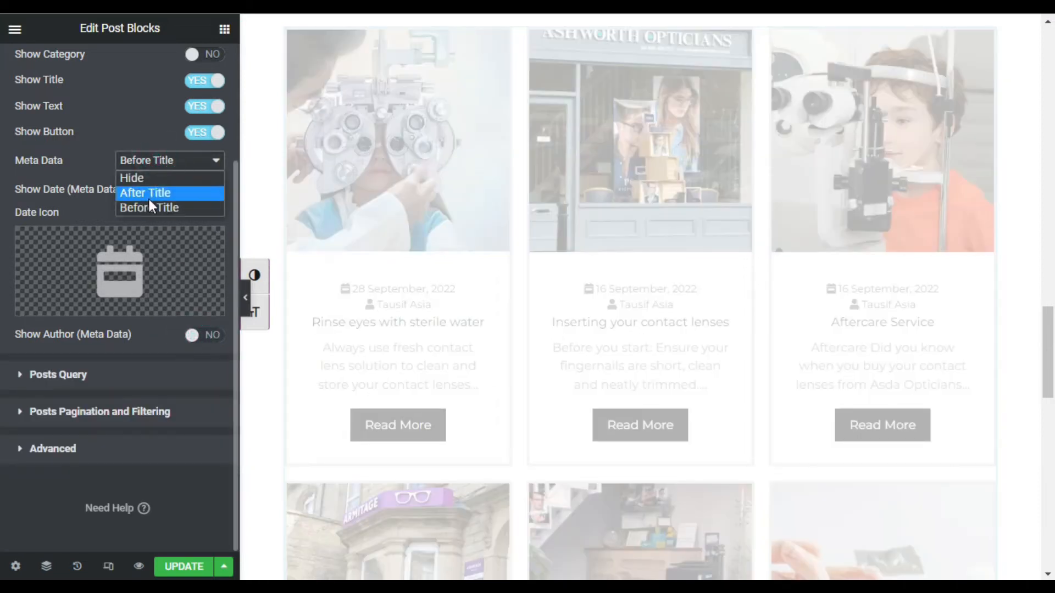
left_click(150, 196)
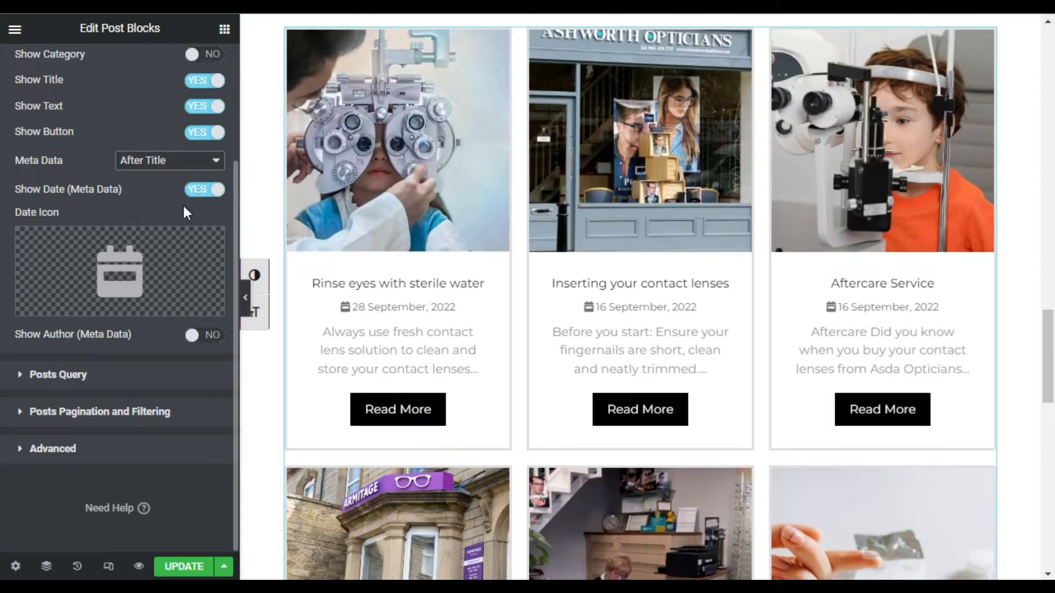
In the posts query settings, limit the post blocks to a maximum of 6 posts.
left_click(61, 375)
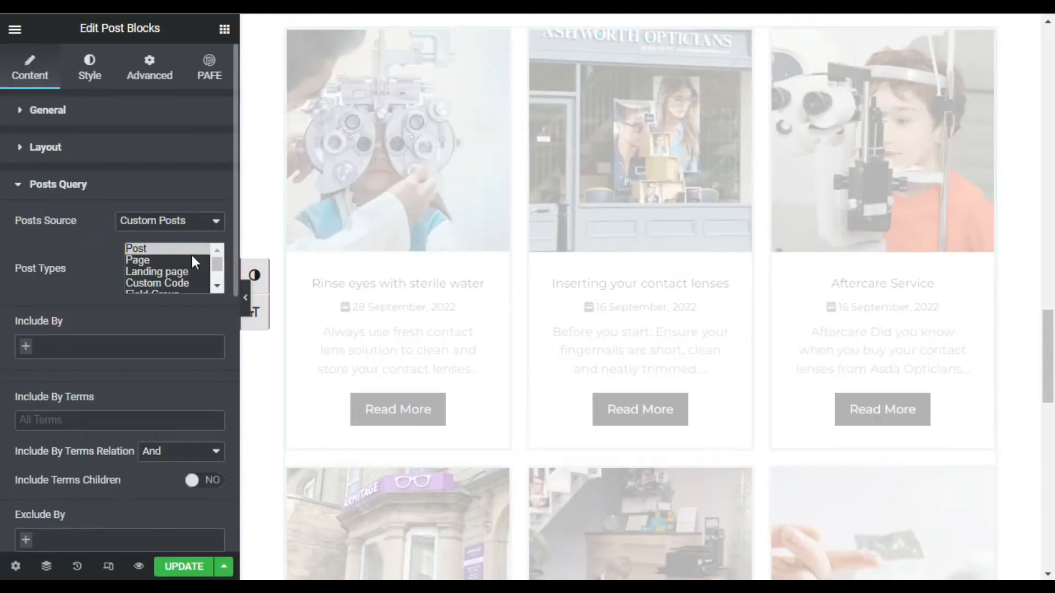
scroll(175, 271, "down", 5)
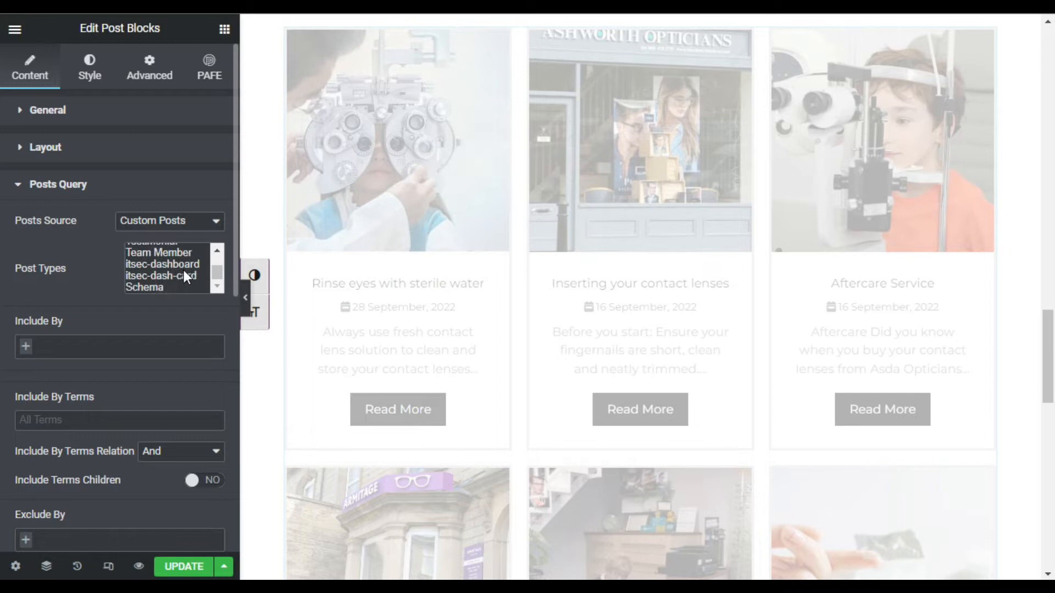
scroll(183, 271, "up", 5)
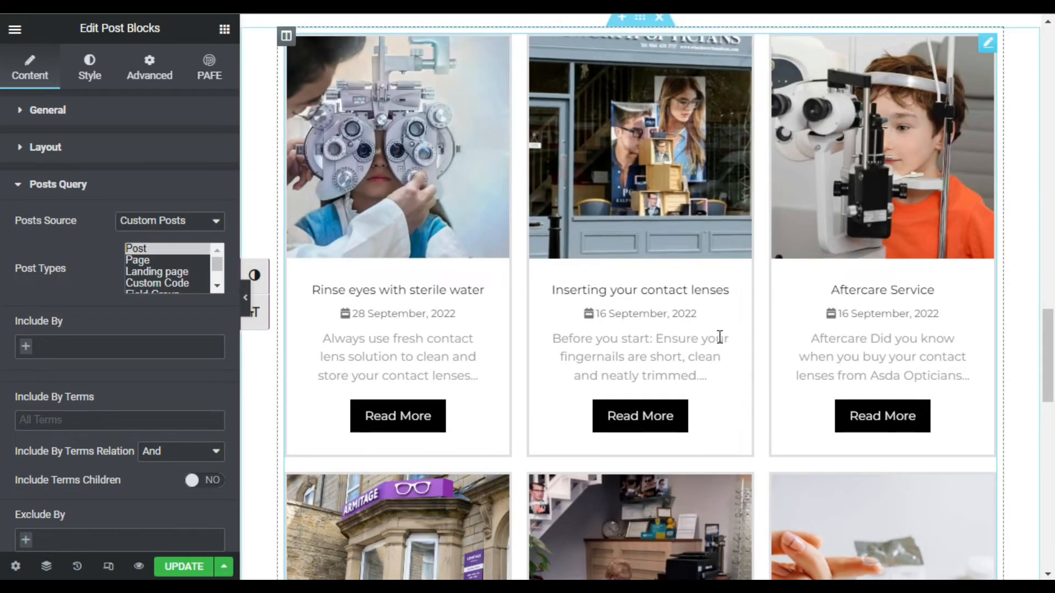
scroll(100, 274, "down", 4)
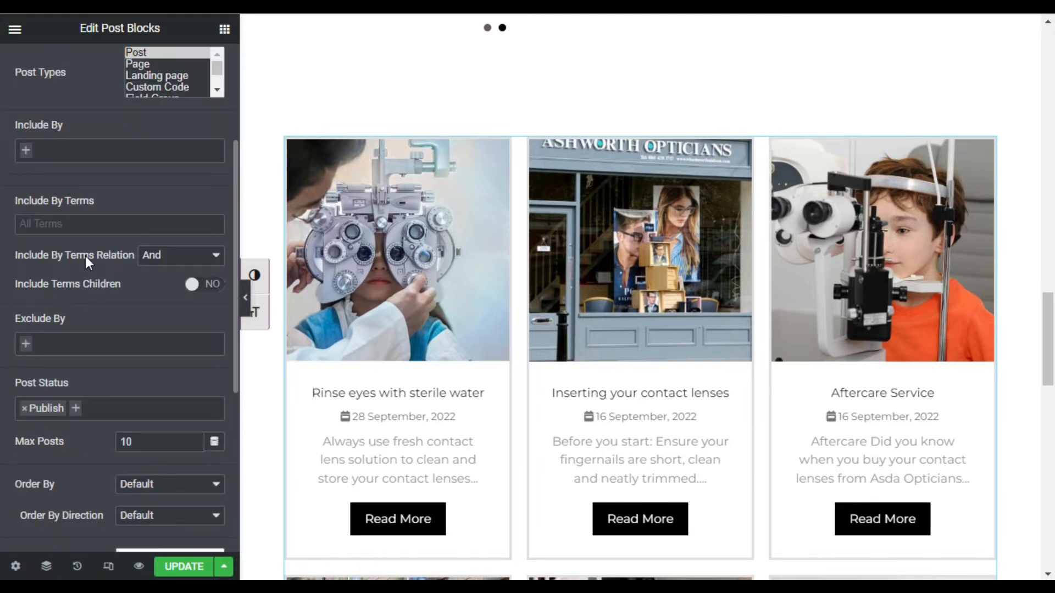
scroll(88, 257, "down", 2)
double_click(28, 344)
double_click(161, 341)
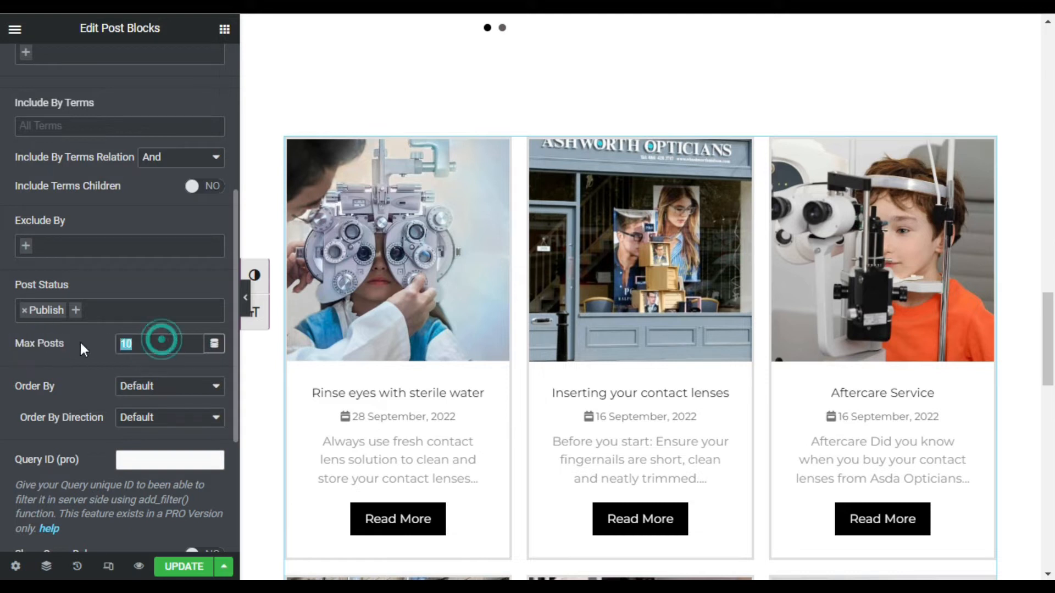
type("6")
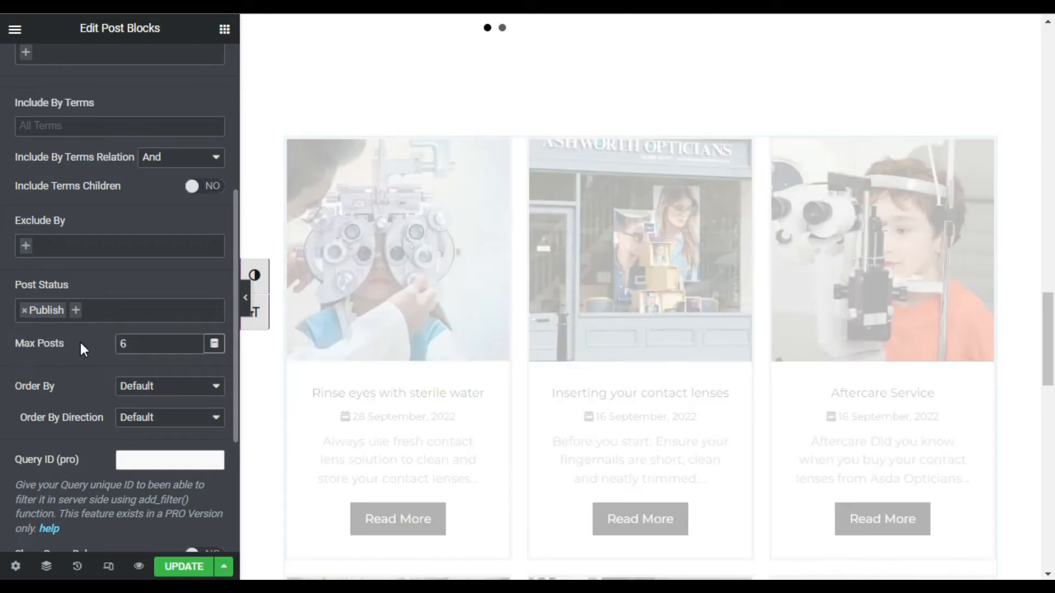
Examine the query's Order By options and the posts pagination and filtering settings.
scroll(80, 344, "down", 2)
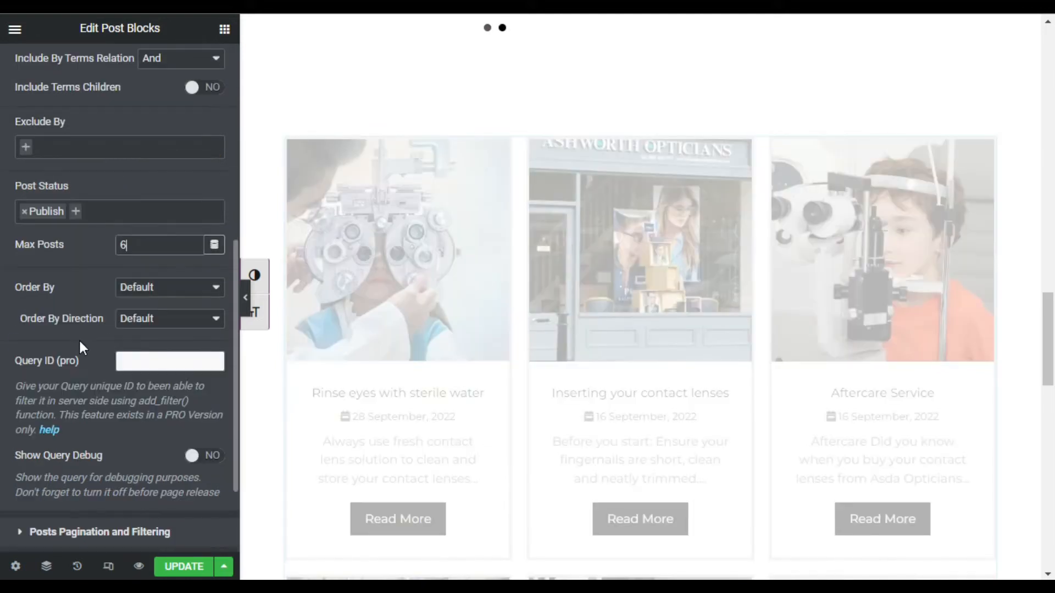
left_click(173, 286)
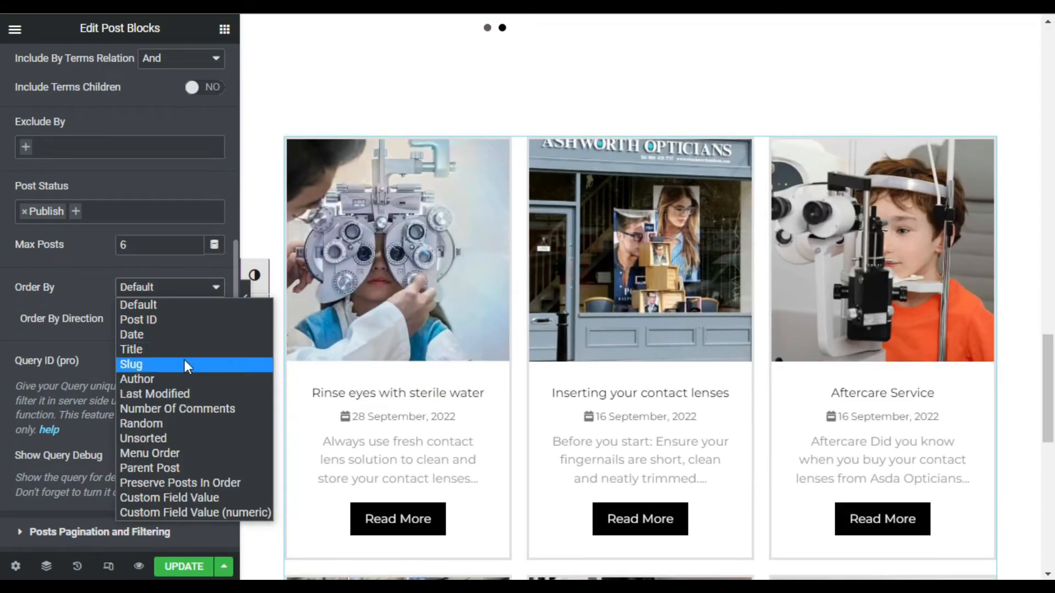
left_click(58, 301)
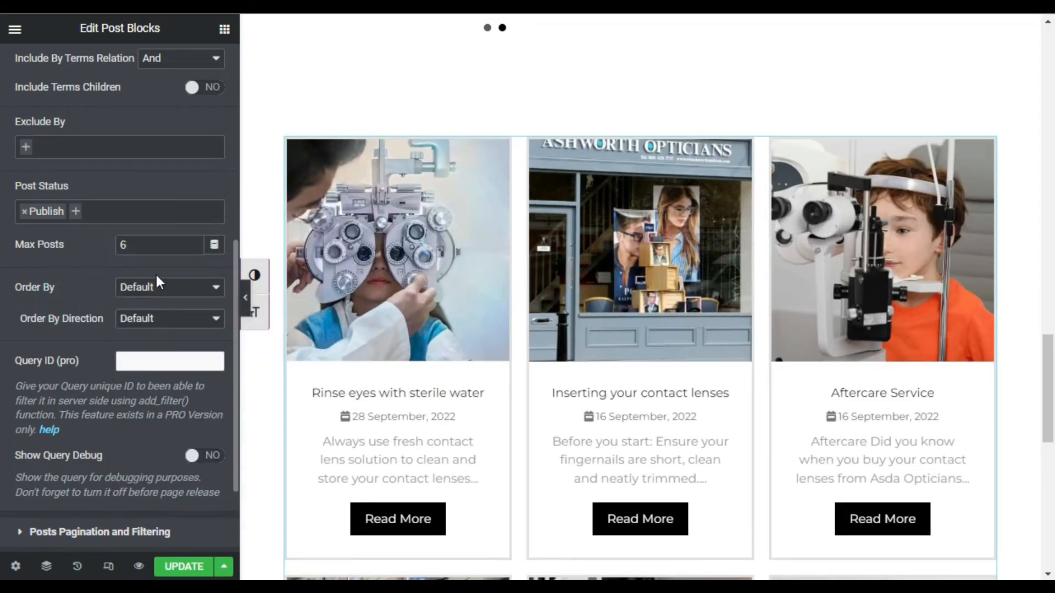
scroll(70, 355, "down", 3)
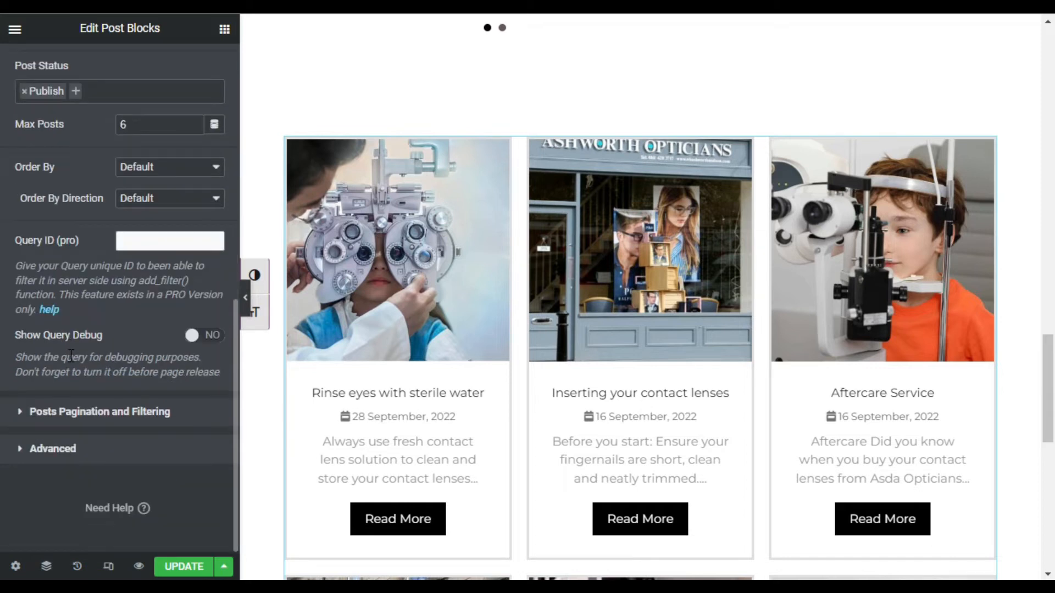
left_click(33, 410)
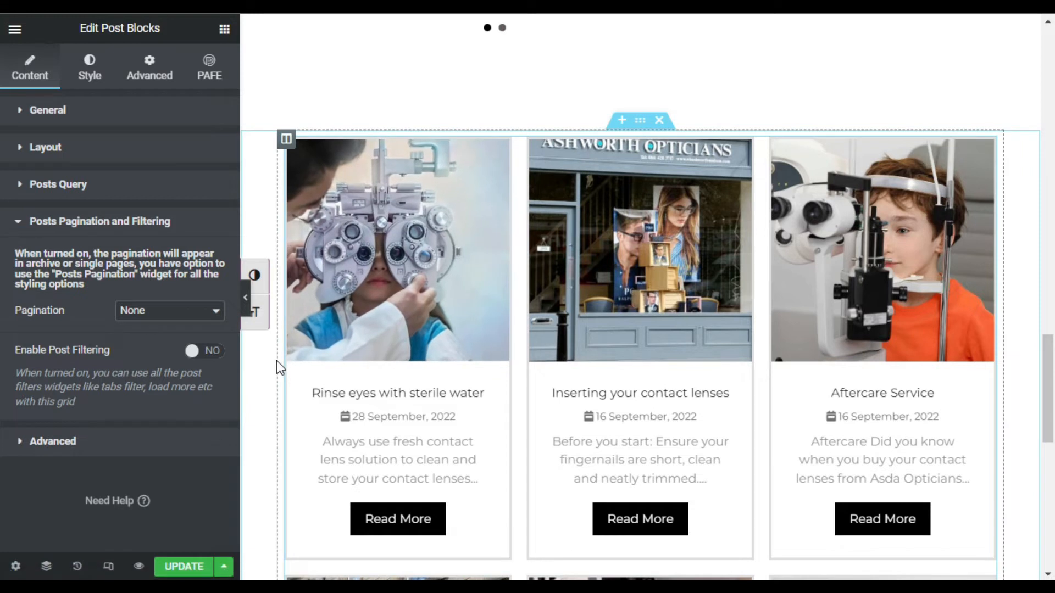
scroll(276, 361, "down", 4)
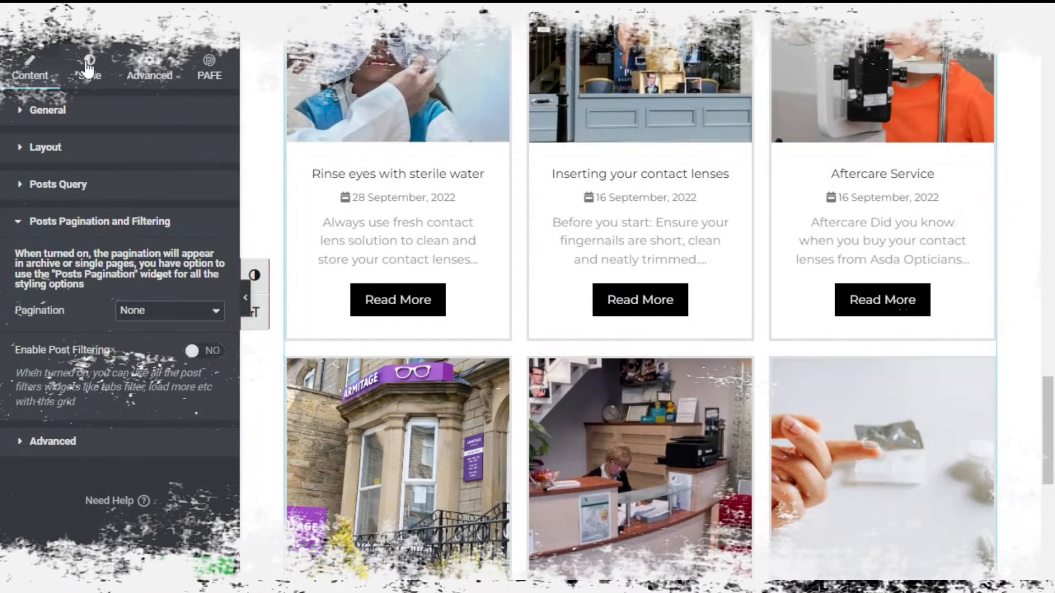
Style the post boxes with a box radius of 25 and a border width of 1 on all sides.
left_click(88, 63)
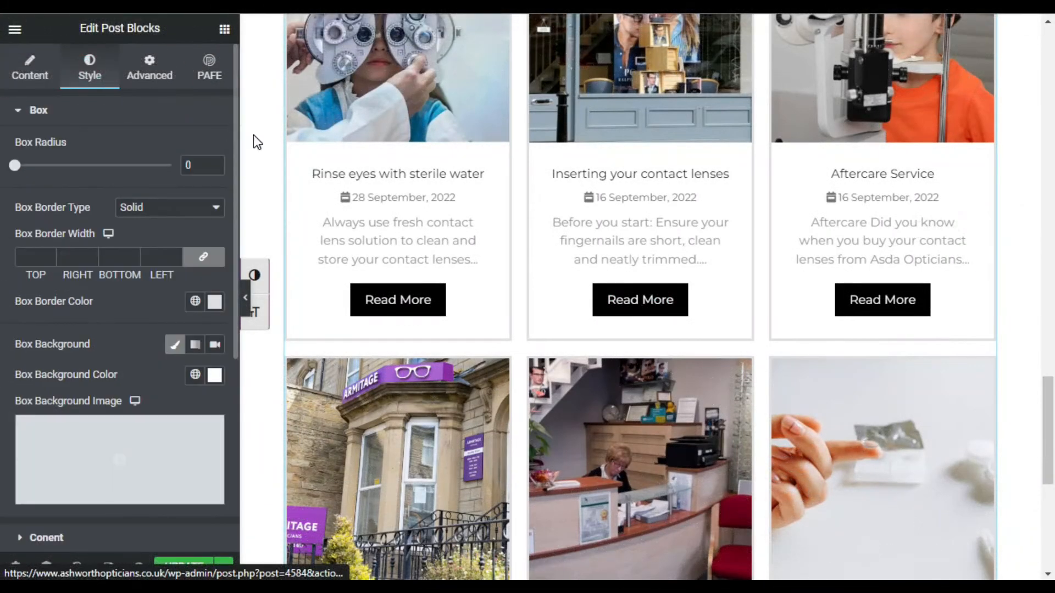
scroll(258, 145, "up", 4)
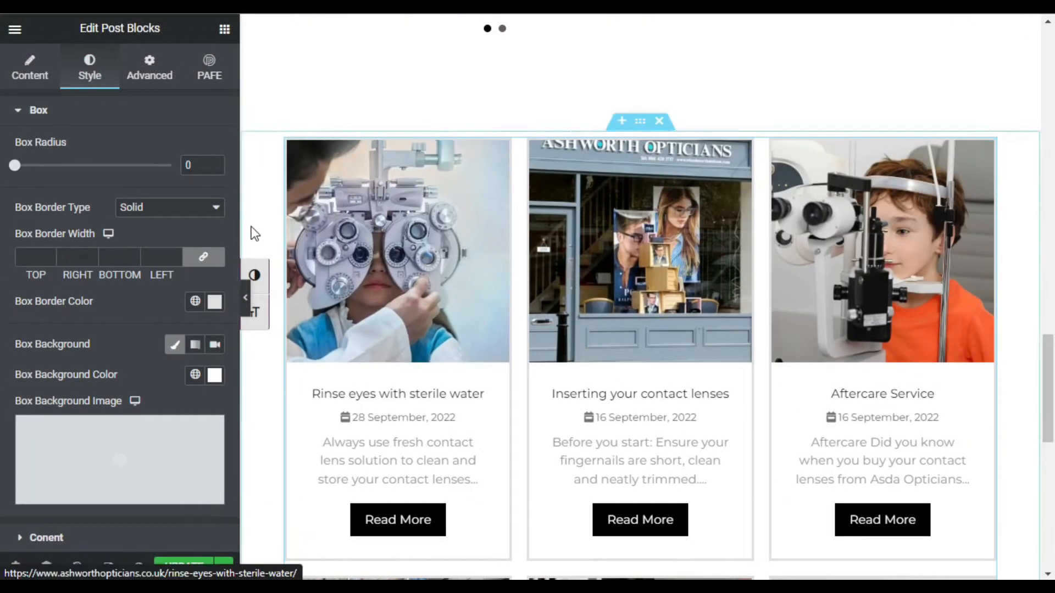
left_click_drag(16, 166, 28, 166)
double_click(188, 165)
type("25")
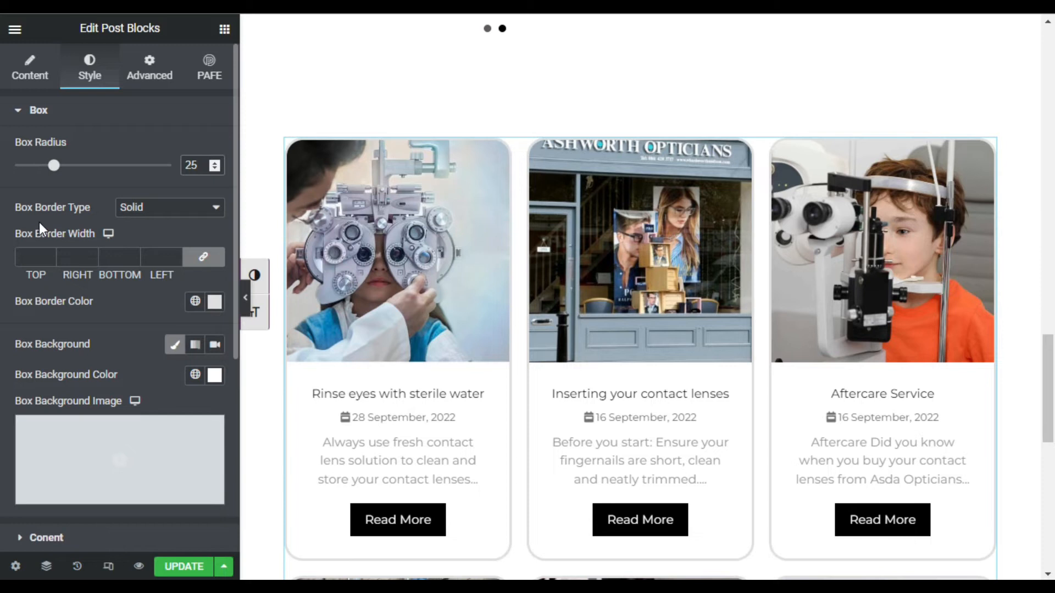
left_click(48, 255)
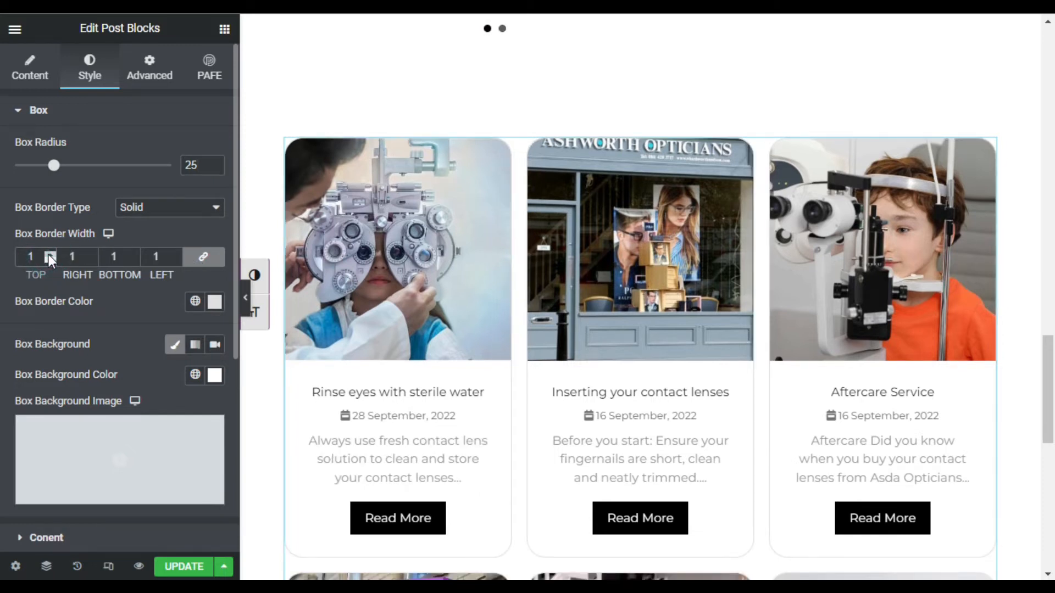
Set the box background color to a slightly transparent light blue.
scroll(43, 229, "down", 2)
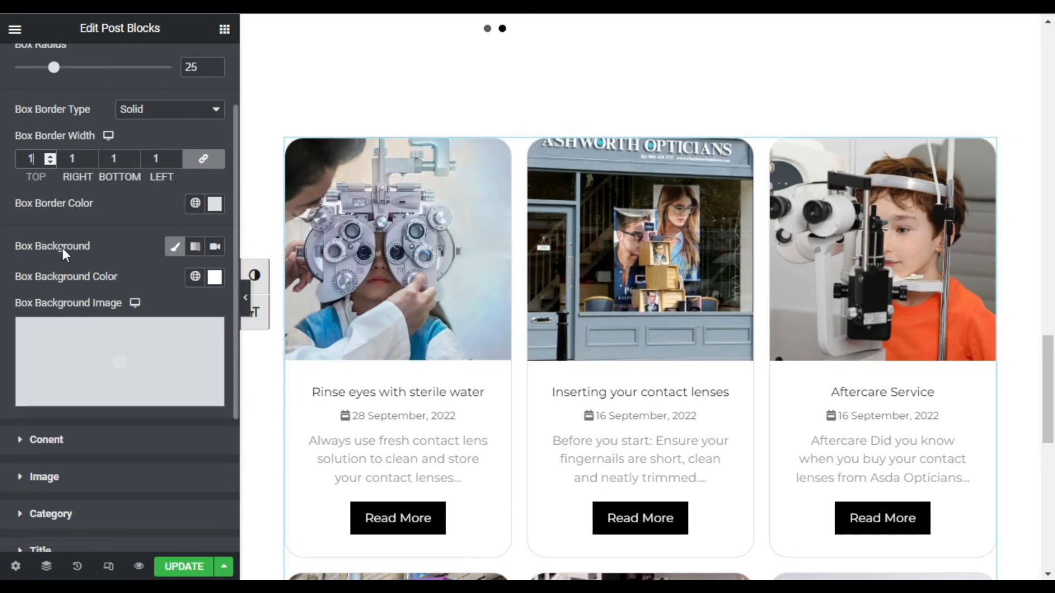
left_click(213, 278)
left_click(125, 467)
left_click_drag(125, 467, 134, 467)
left_click_drag(105, 343, 93, 331)
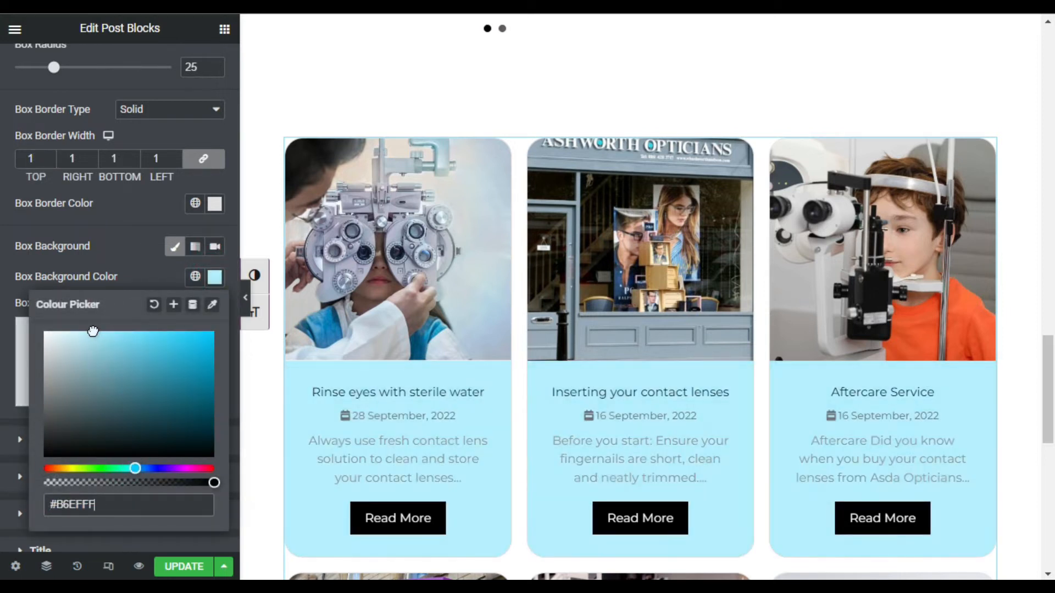
left_click_drag(214, 483, 189, 483)
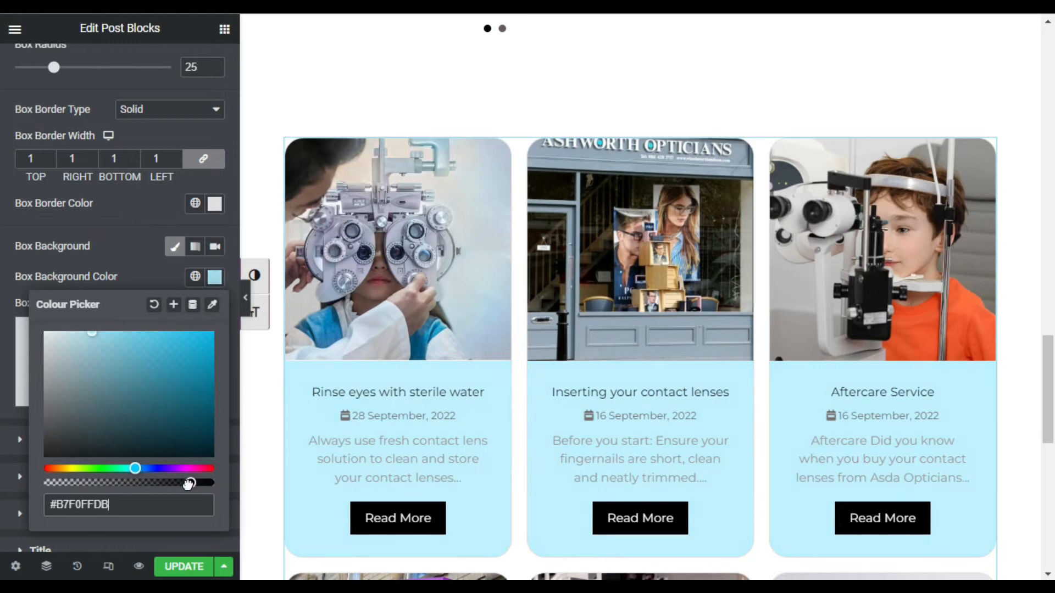
mouse_move(100, 333)
left_mouse_down()
mouse_move(111, 332)
mouse_move(94, 331)
left_mouse_up()
left_click(137, 272)
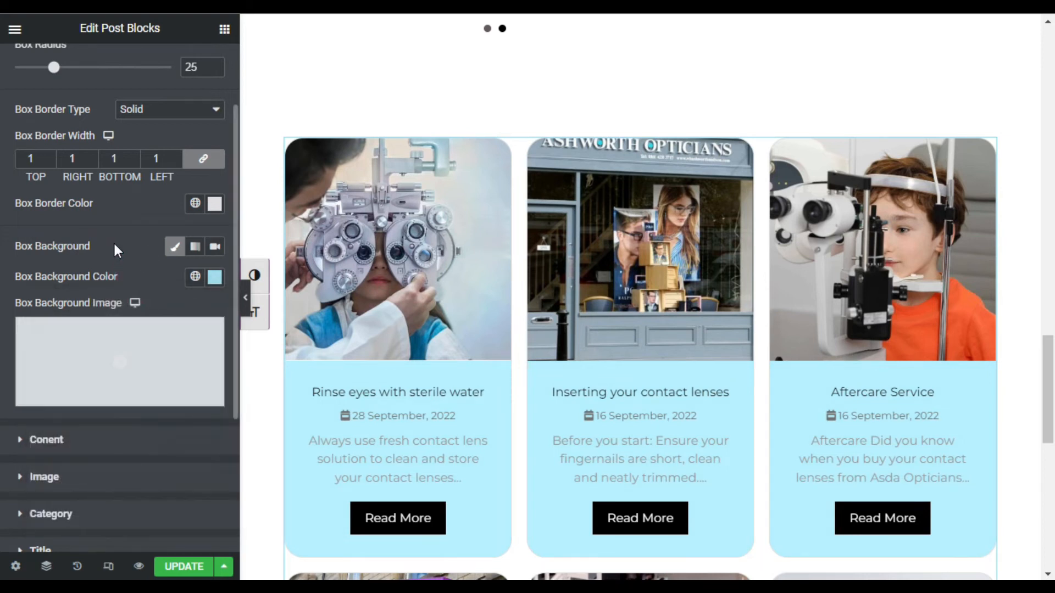
Unlink the content padding values and set the right, bottom and left padding to 0 px.
scroll(77, 228, "down", 2)
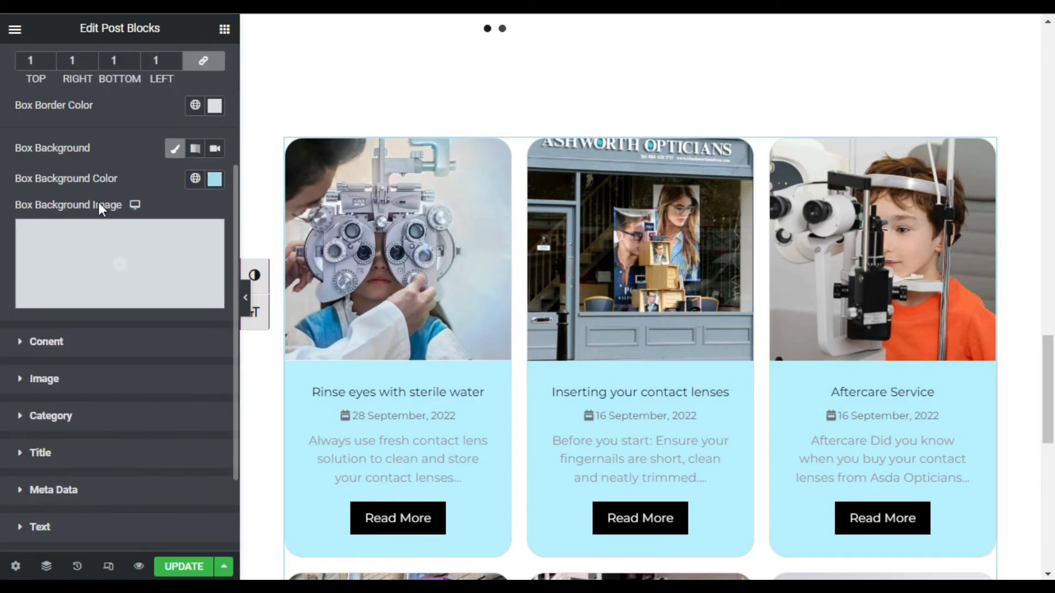
left_click(30, 342)
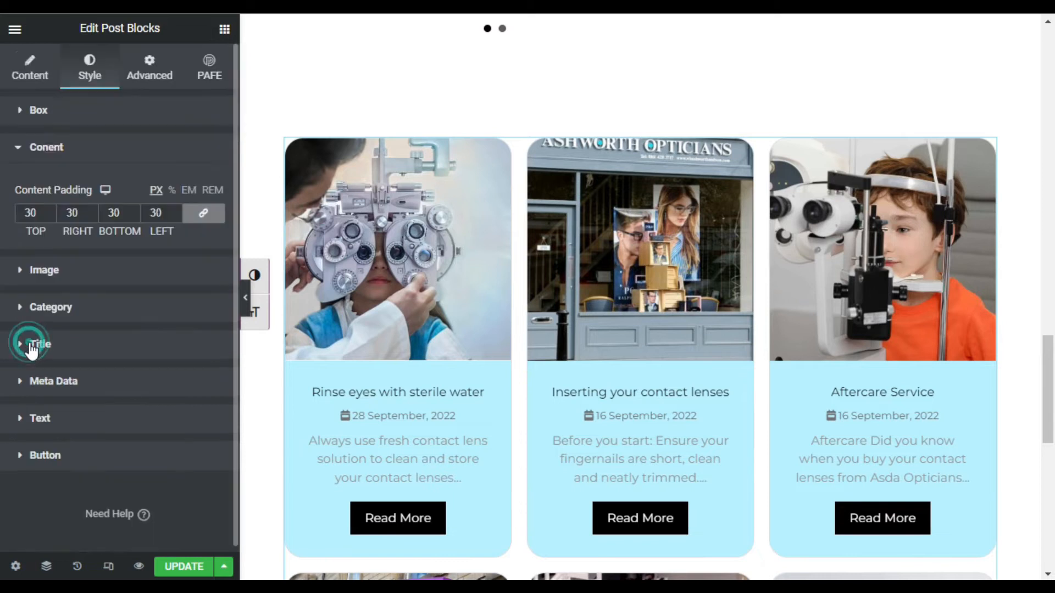
scroll(354, 368, "down", 1)
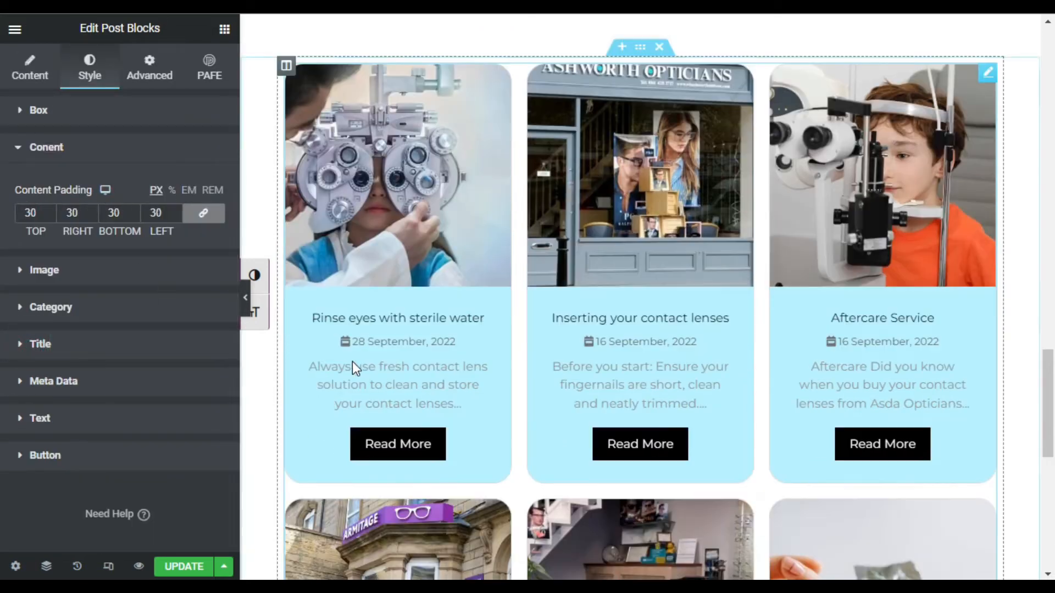
scroll(354, 368, "down", 1)
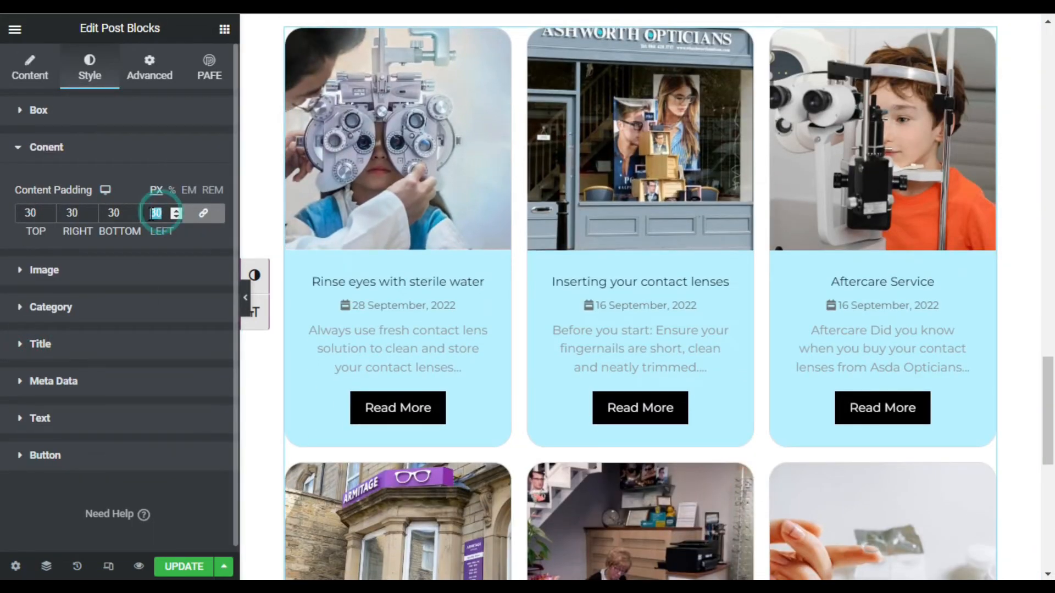
left_click(203, 212)
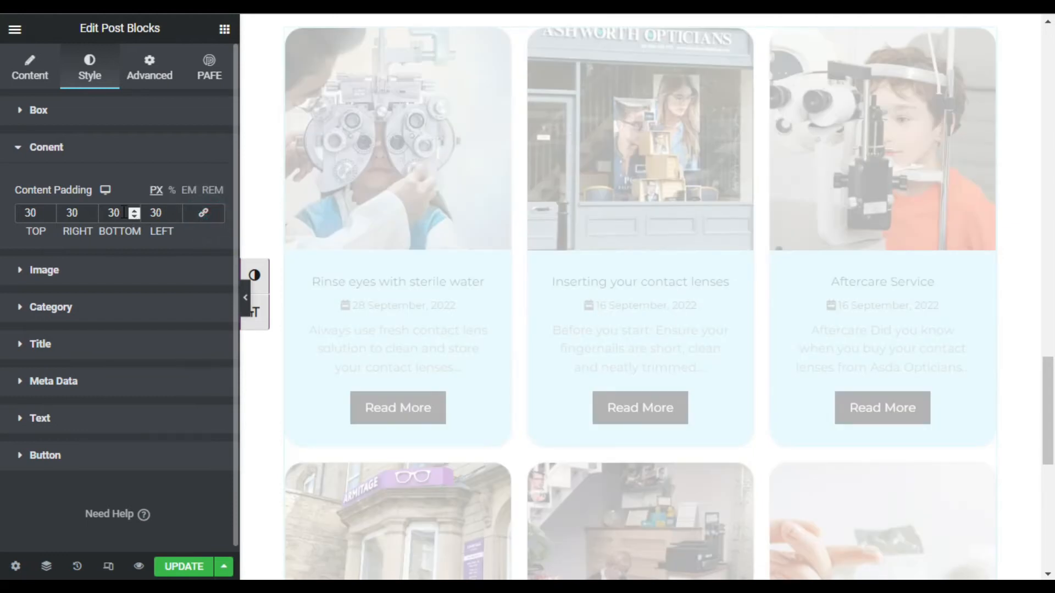
left_click_drag(122, 213, 106, 220)
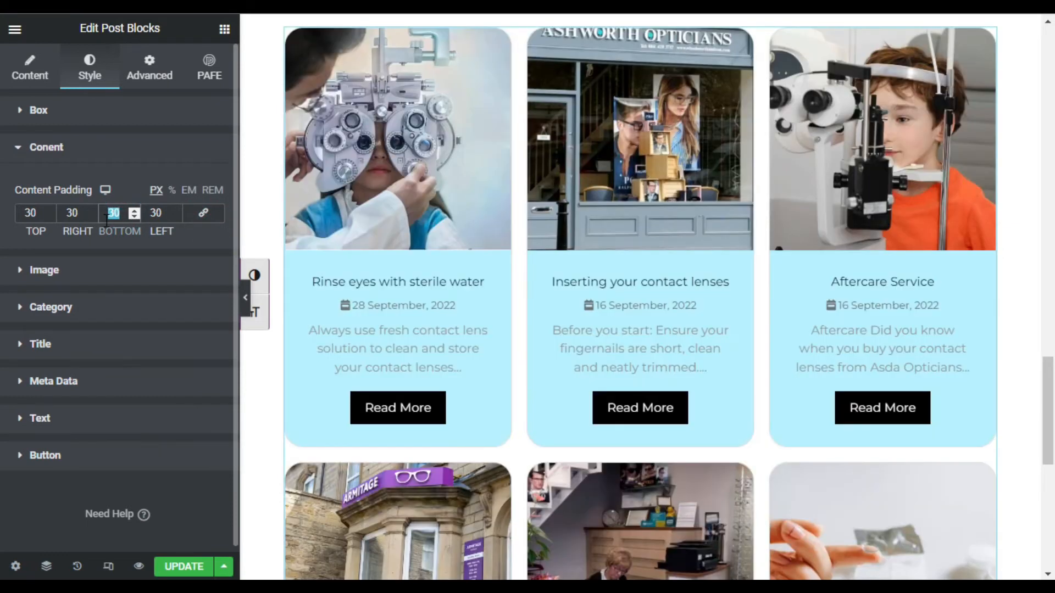
type("0")
scroll(876, 447, "down", 8)
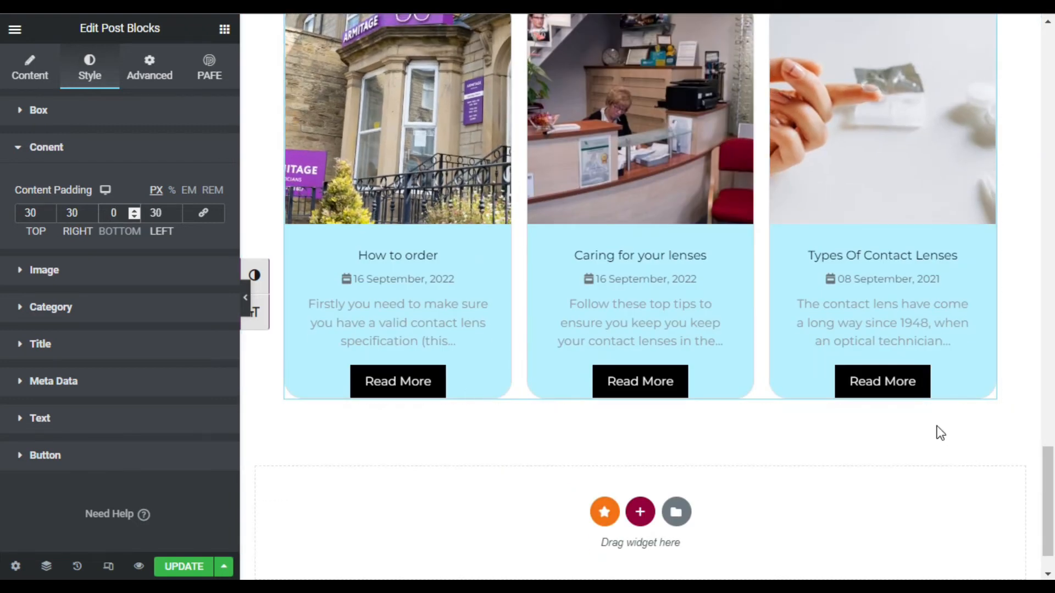
double_click(82, 213)
type("0")
double_click(159, 213)
type("0")
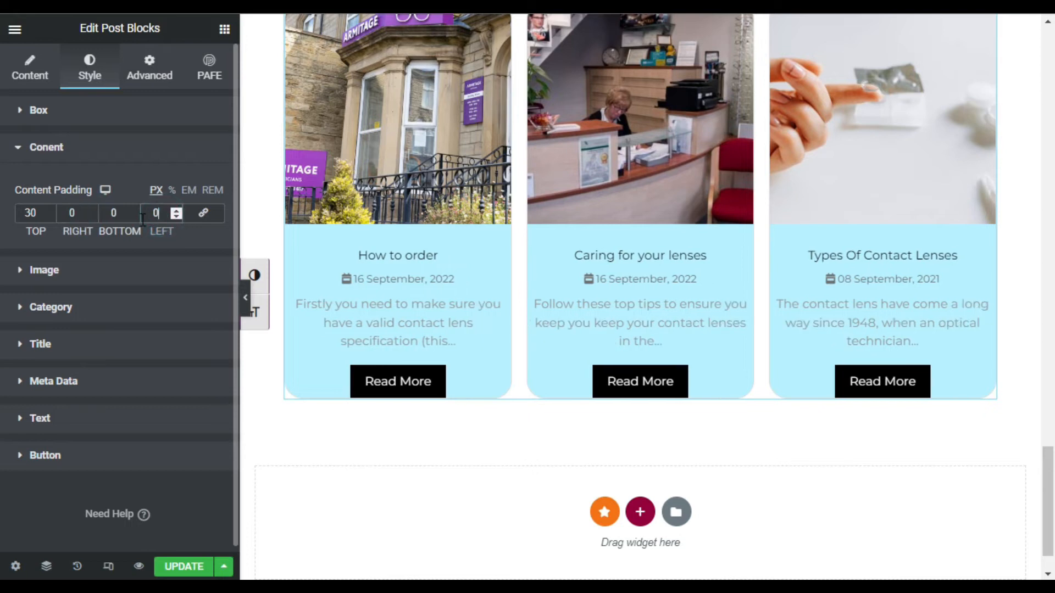
Set the post images' height to 400.
left_click(129, 275)
scroll(365, 281, "up", 5)
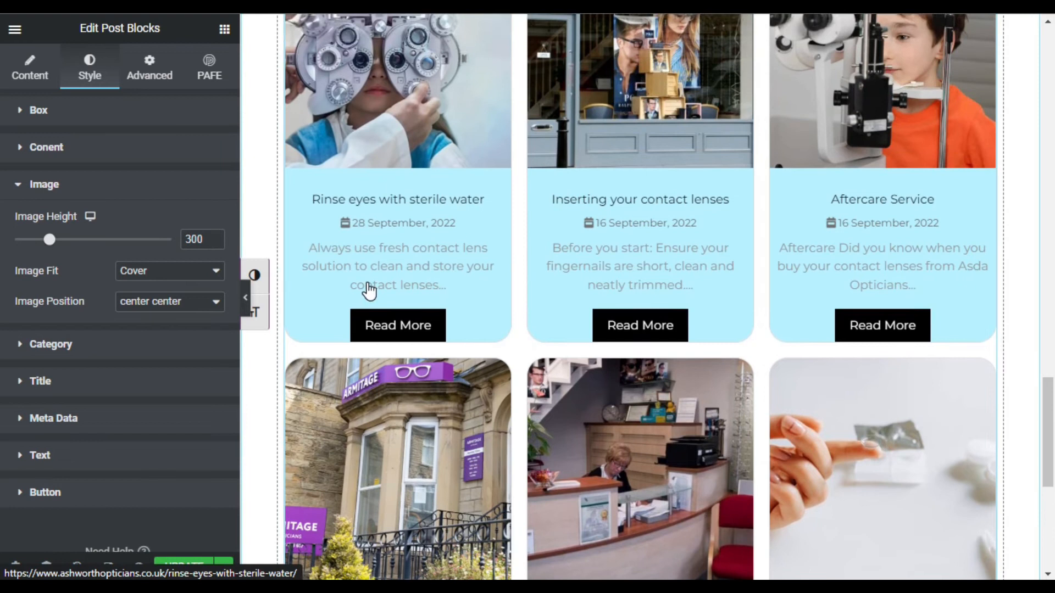
scroll(368, 290, "up", 3)
left_click_drag(49, 240, 70, 274)
left_click_drag(203, 243, 193, 240)
type("00")
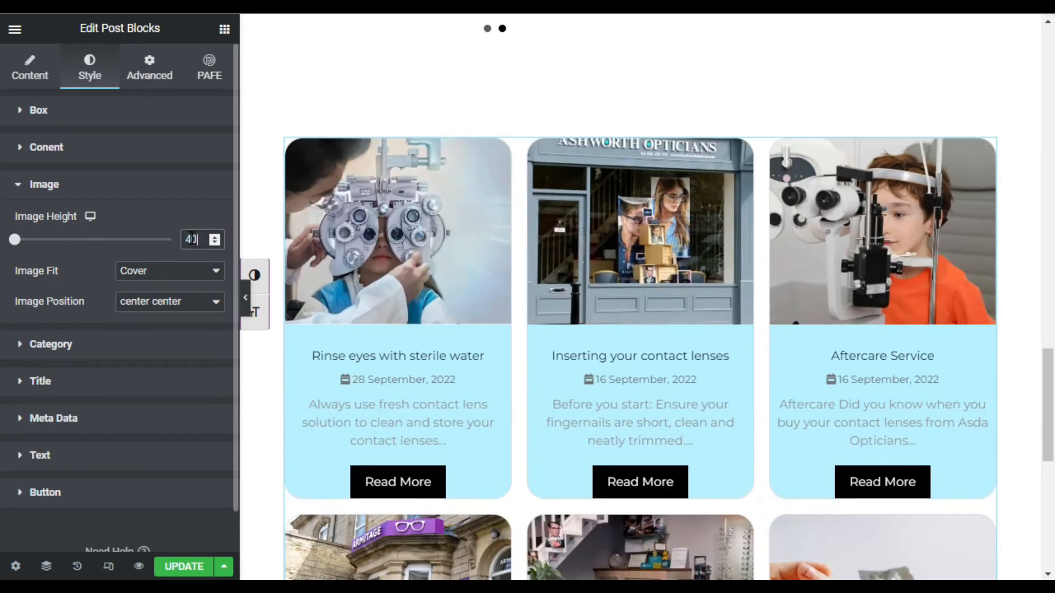
Examine the image fit and image position options, and look over the category style settings.
left_click(196, 277)
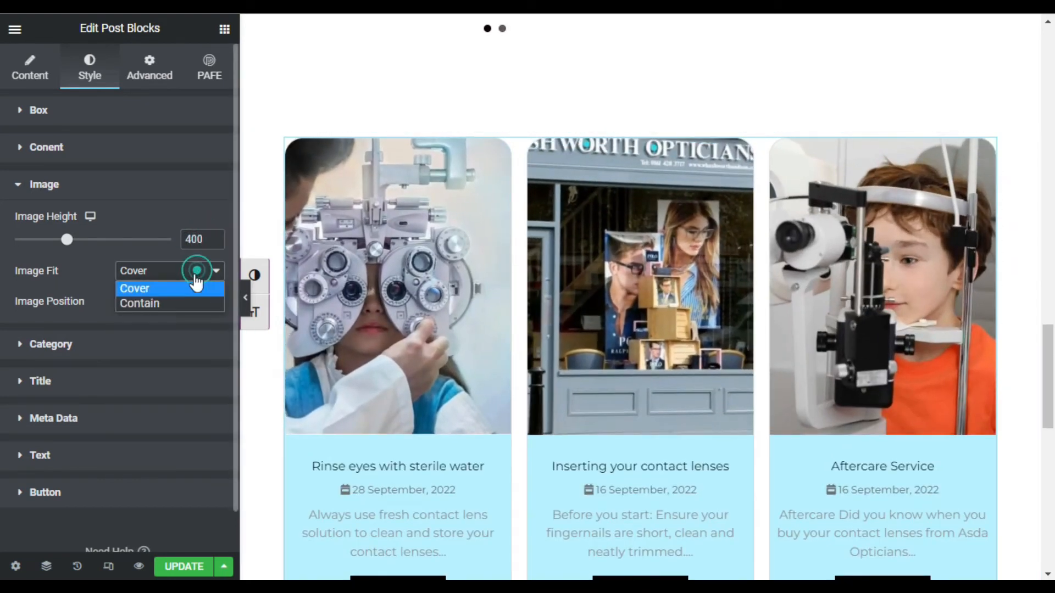
left_click(78, 300)
left_click(154, 307)
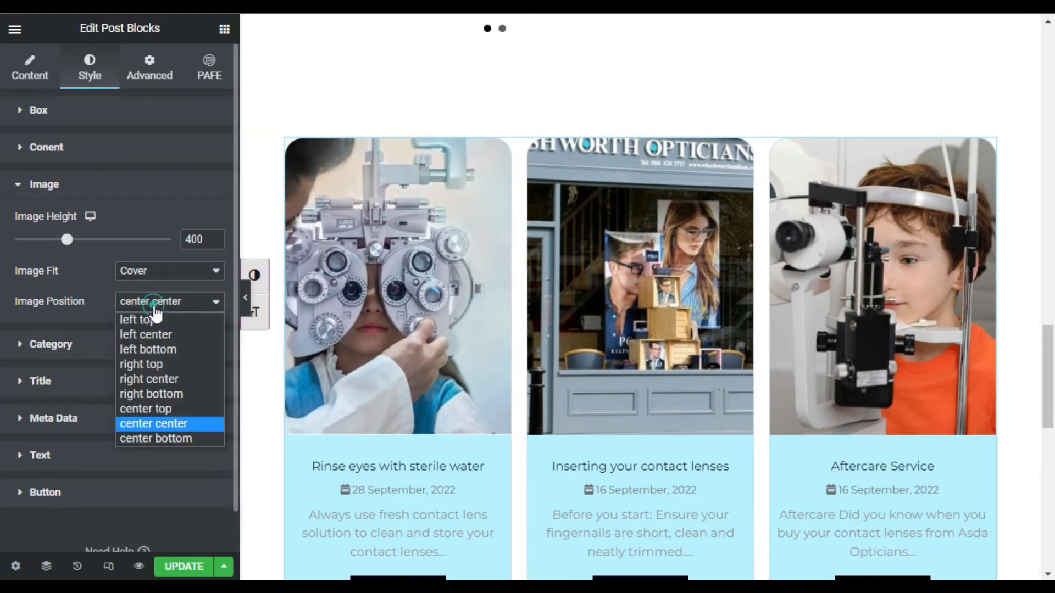
left_click(84, 303)
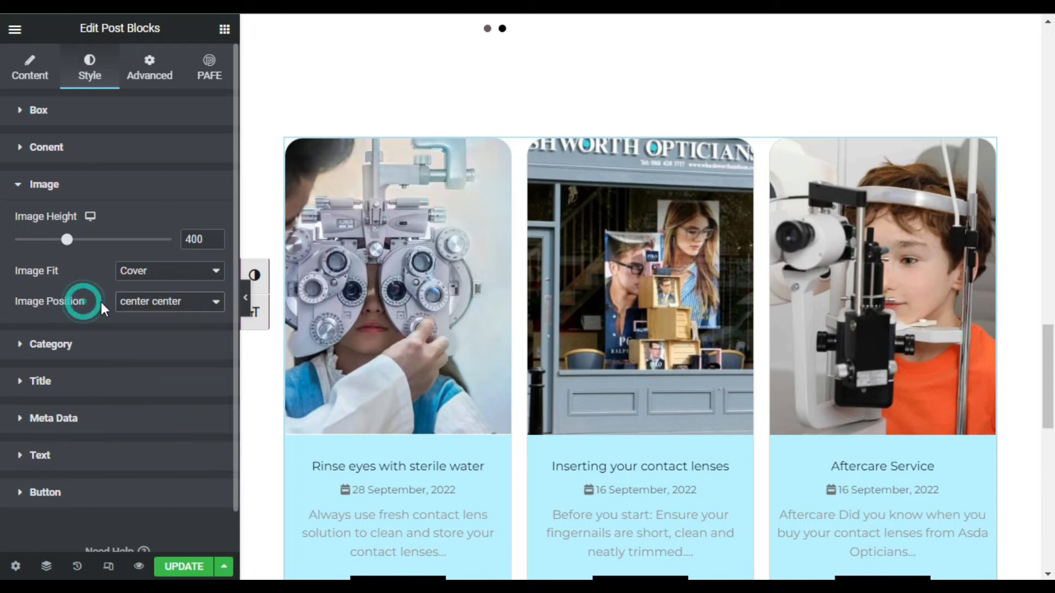
left_click(93, 352)
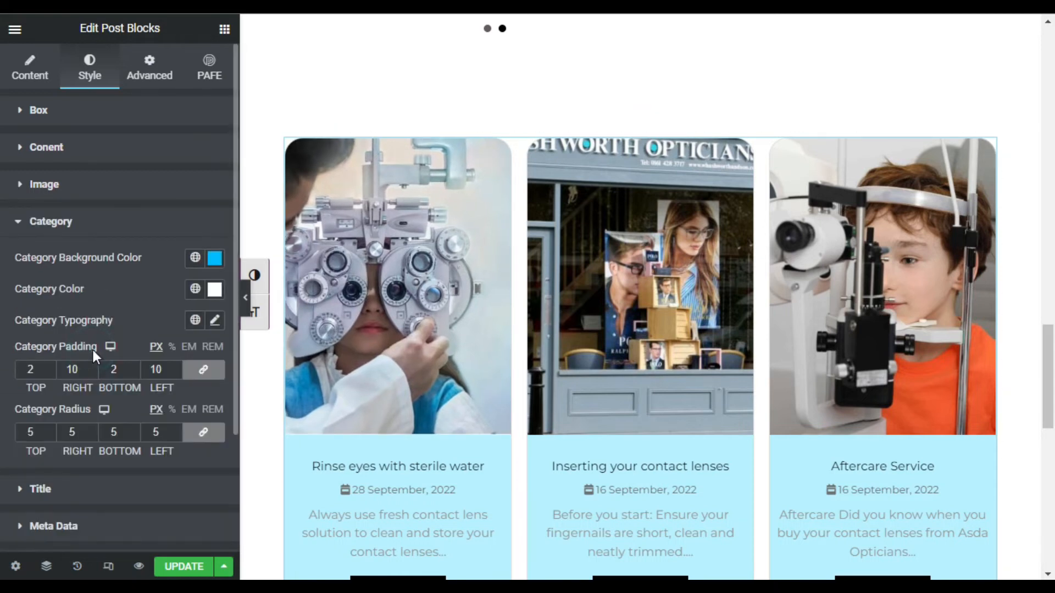
scroll(353, 342, "down", 4)
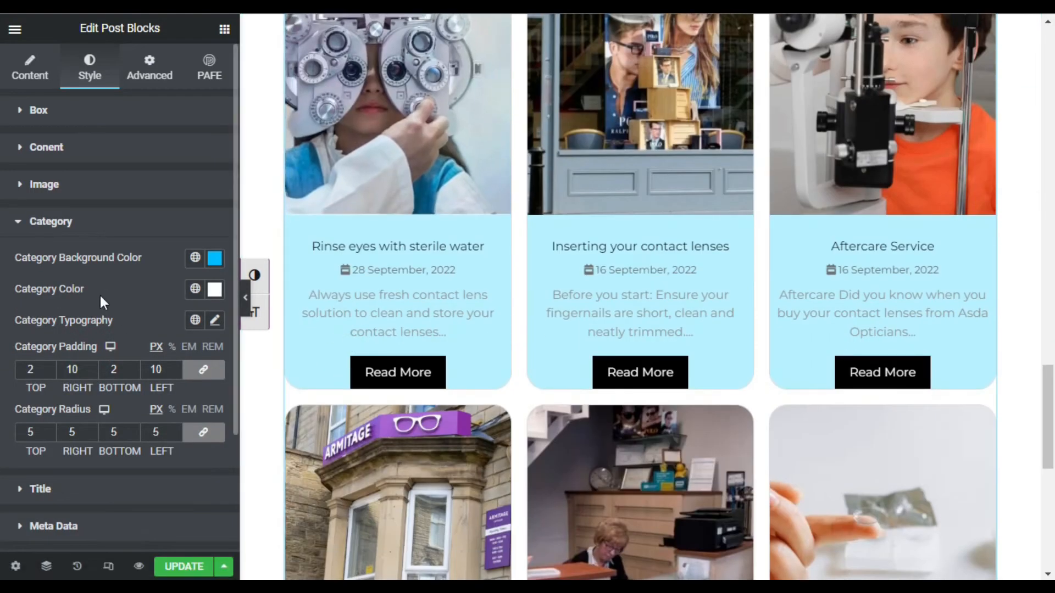
Set the post title hover color to red (#ED0C0C).
left_click(124, 231)
left_click(109, 266)
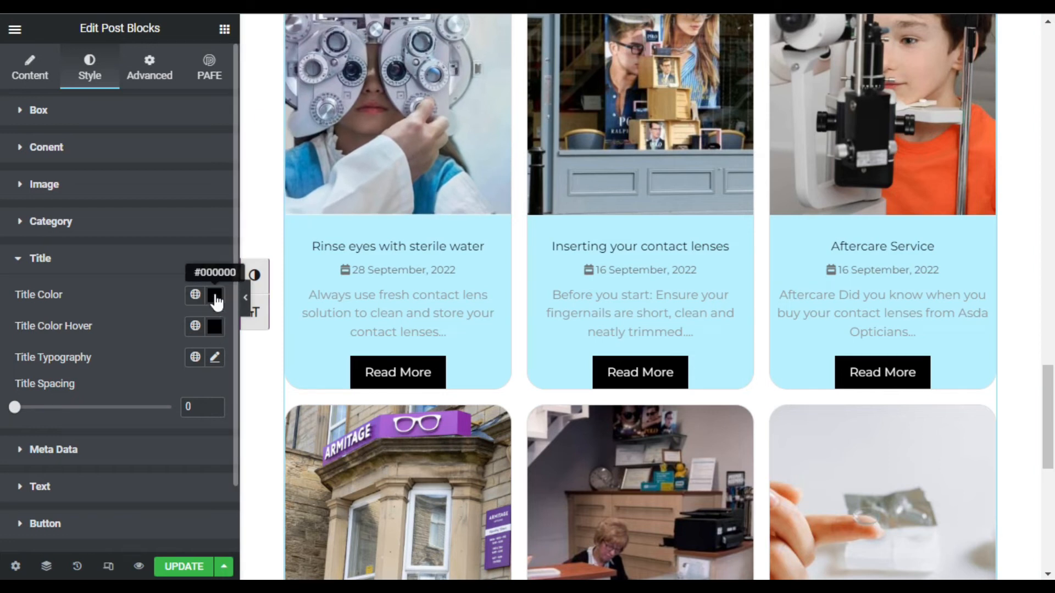
left_click(215, 326)
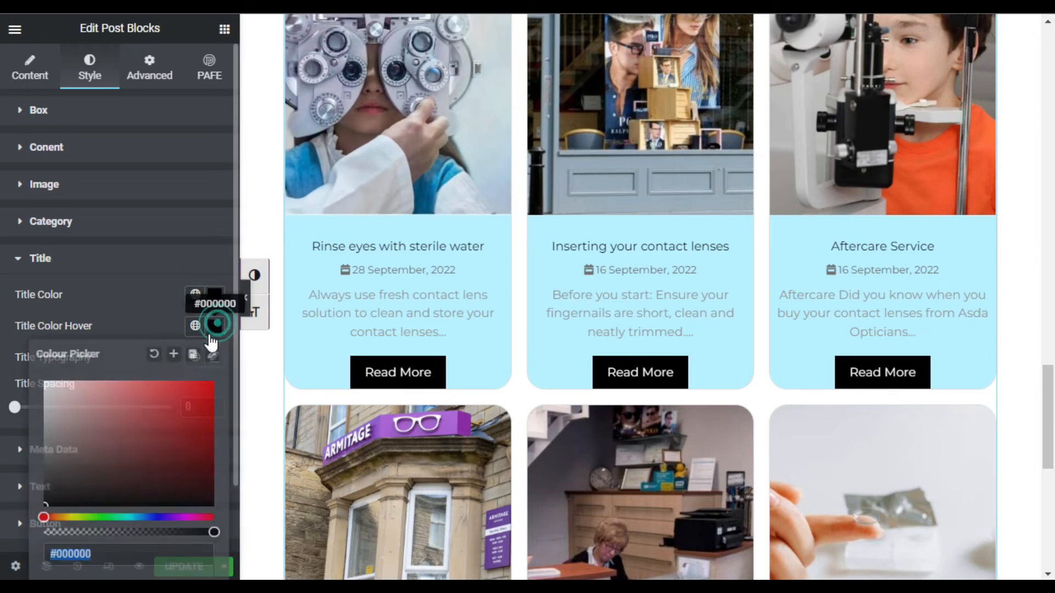
mouse_move(66, 499)
left_mouse_down()
mouse_move(65, 488)
mouse_move(205, 389)
left_mouse_up()
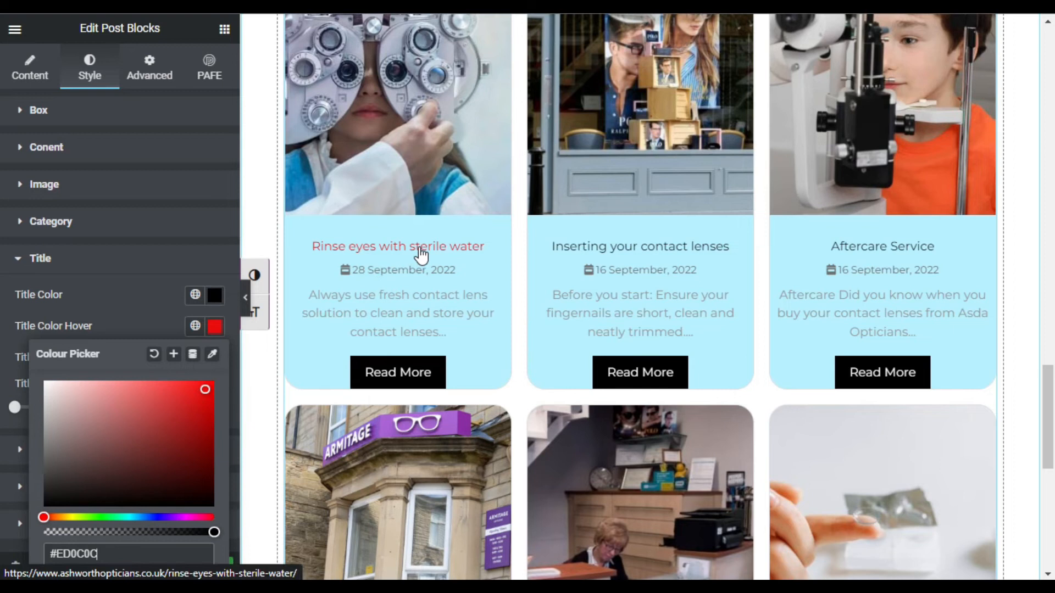
left_click(157, 318)
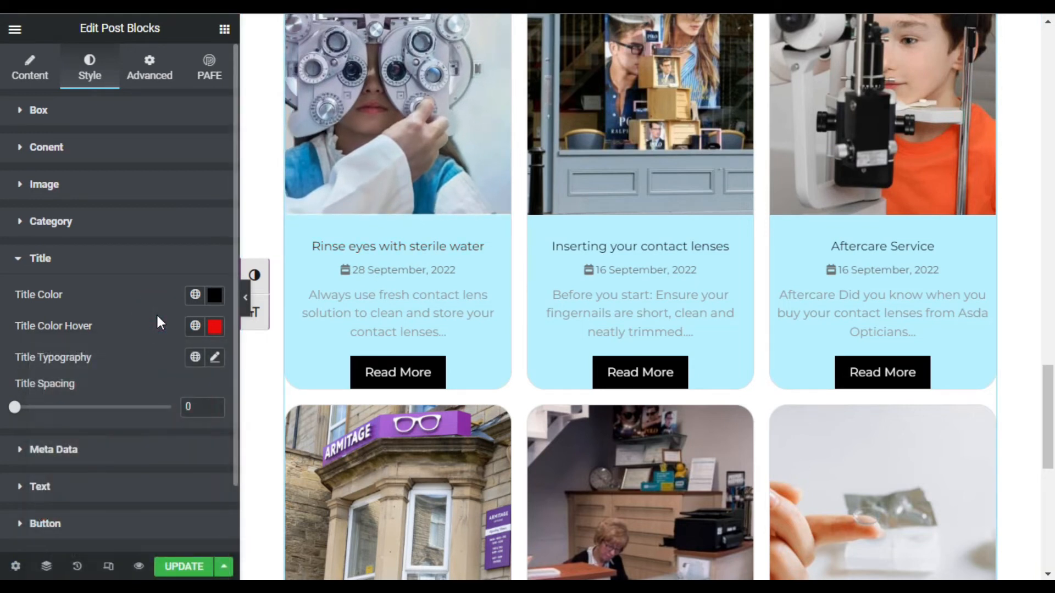
Set the post title font family to Poppins.
scroll(157, 318, "down", 2)
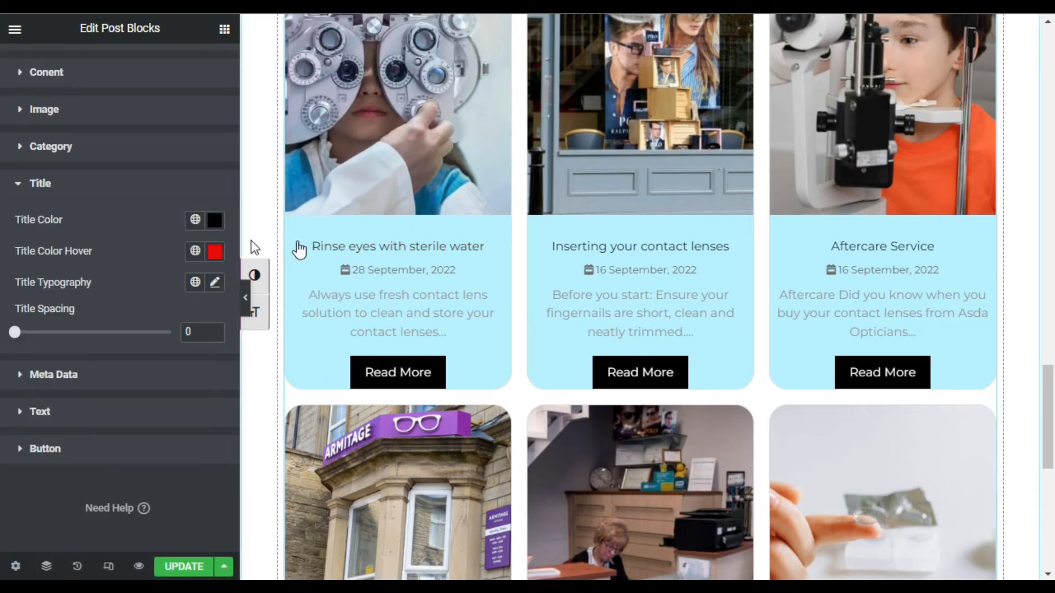
left_click(214, 283)
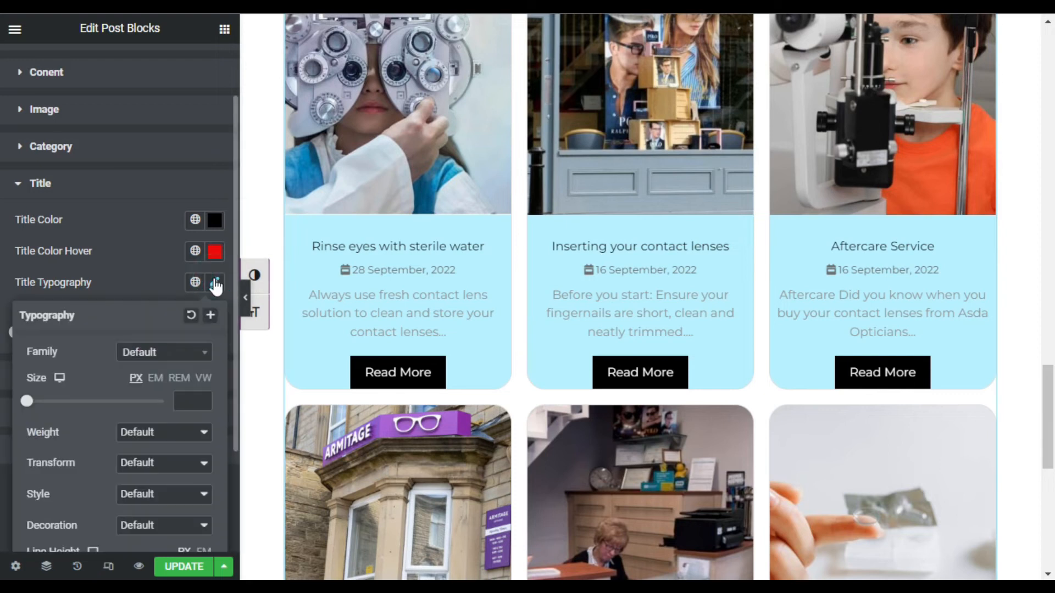
left_click(170, 360)
left_click(170, 373)
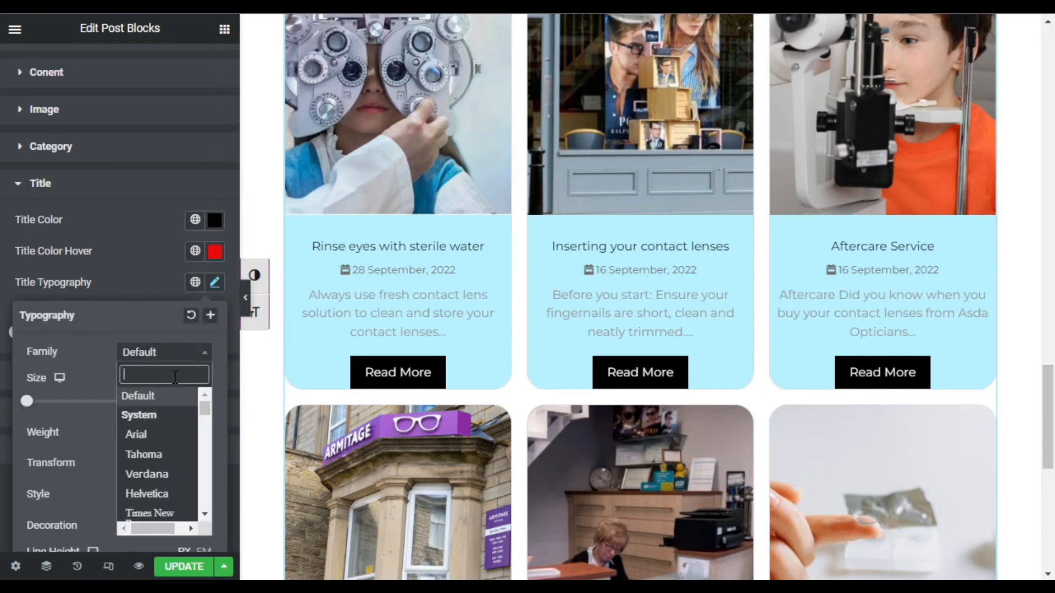
type("popp")
key("Return")
Set the post title font size to 20 px and the weight to 600.
left_click(187, 402)
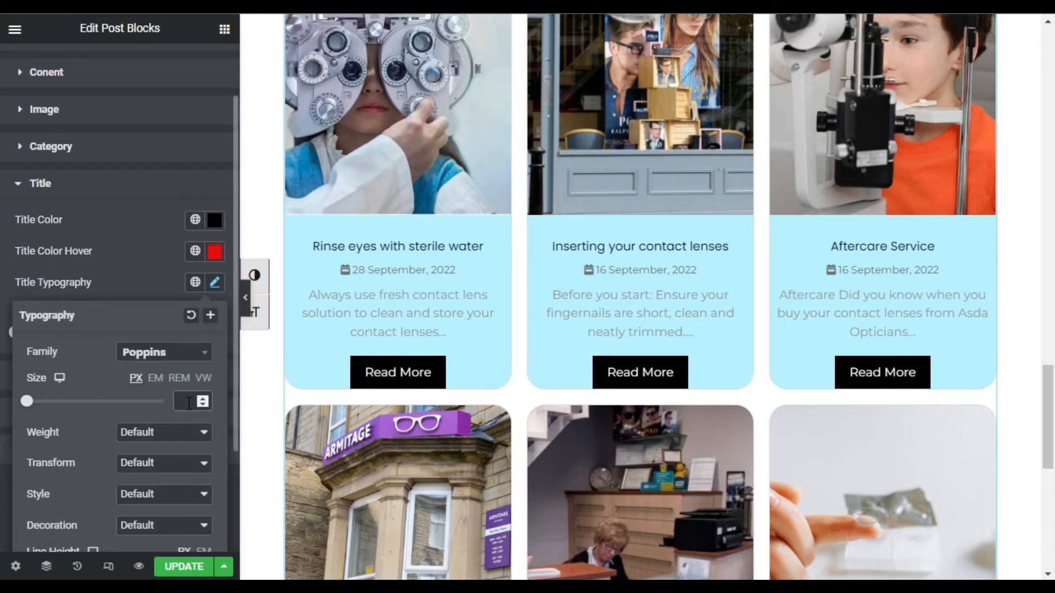
type("15")
left_click_drag(195, 403, 178, 401)
type("20")
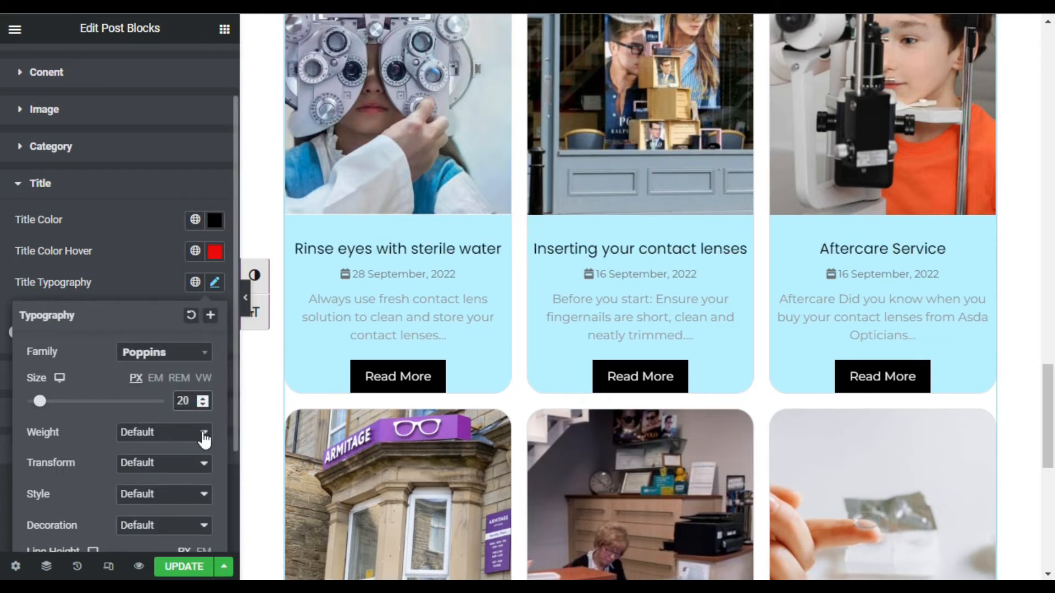
left_click(134, 437)
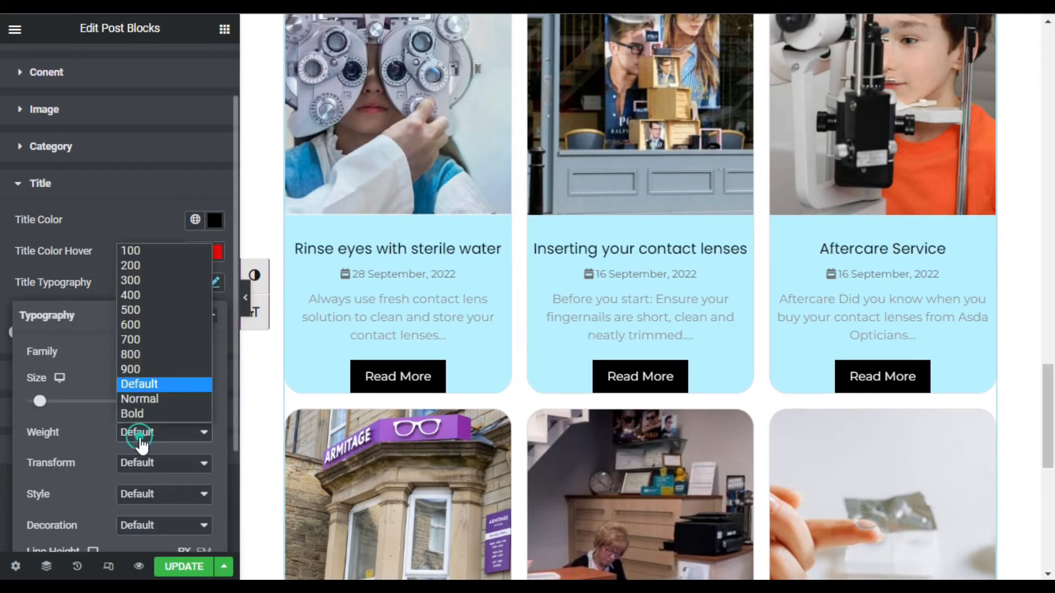
left_click(151, 330)
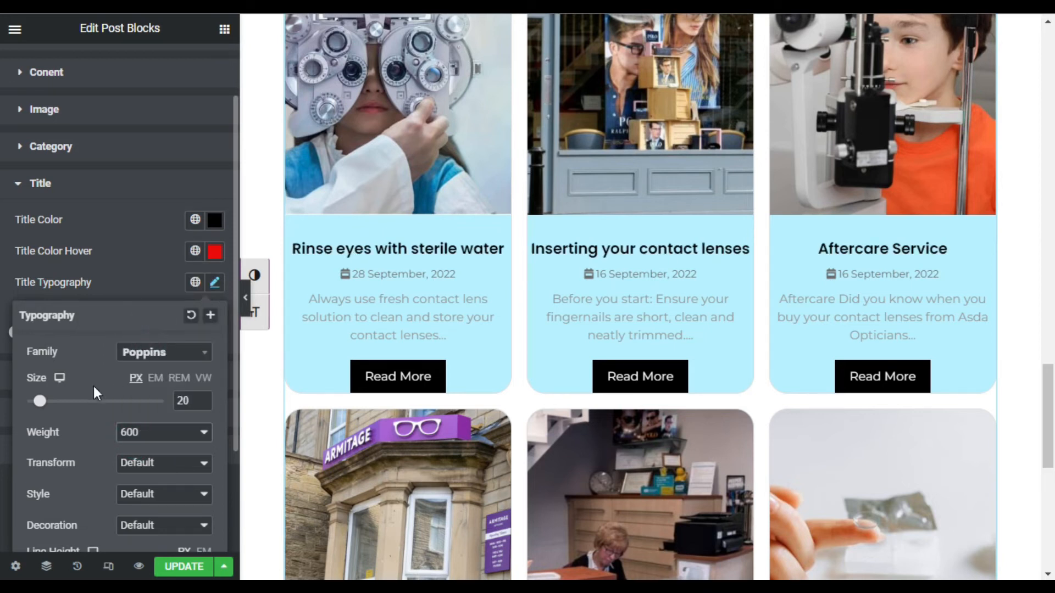
left_click(113, 287)
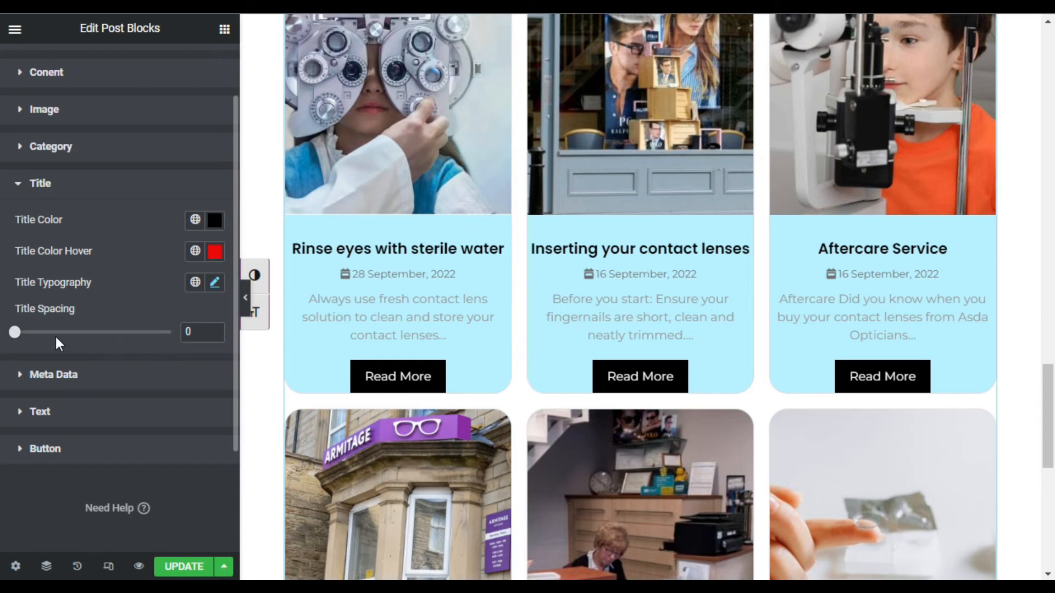
Try a title spacing of 5 and clear the spacing value.
left_click_drag(14, 332, 22, 332)
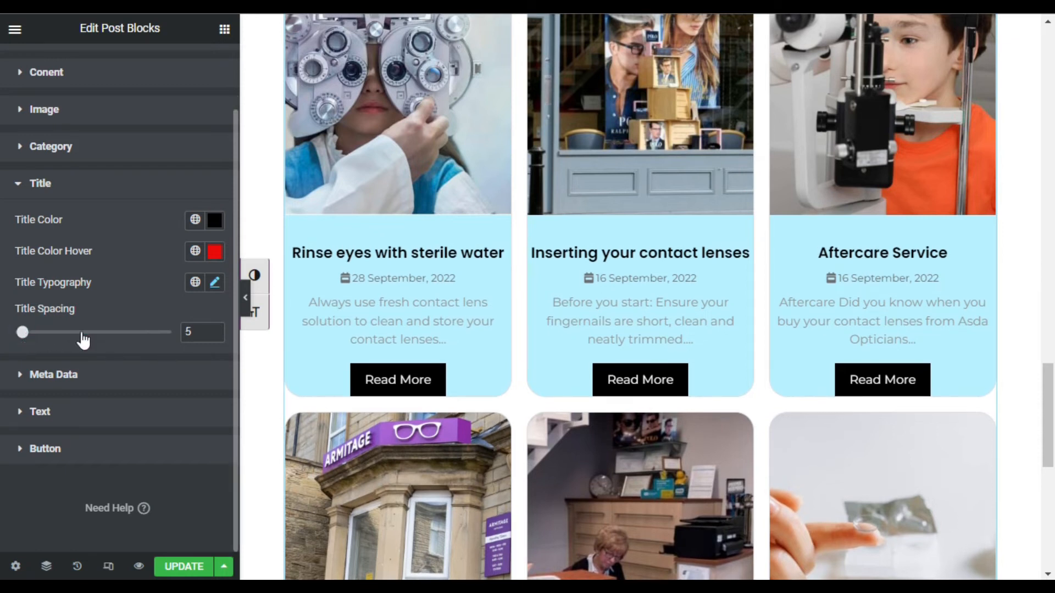
left_click_drag(196, 334, 172, 332)
key("BackSpace")
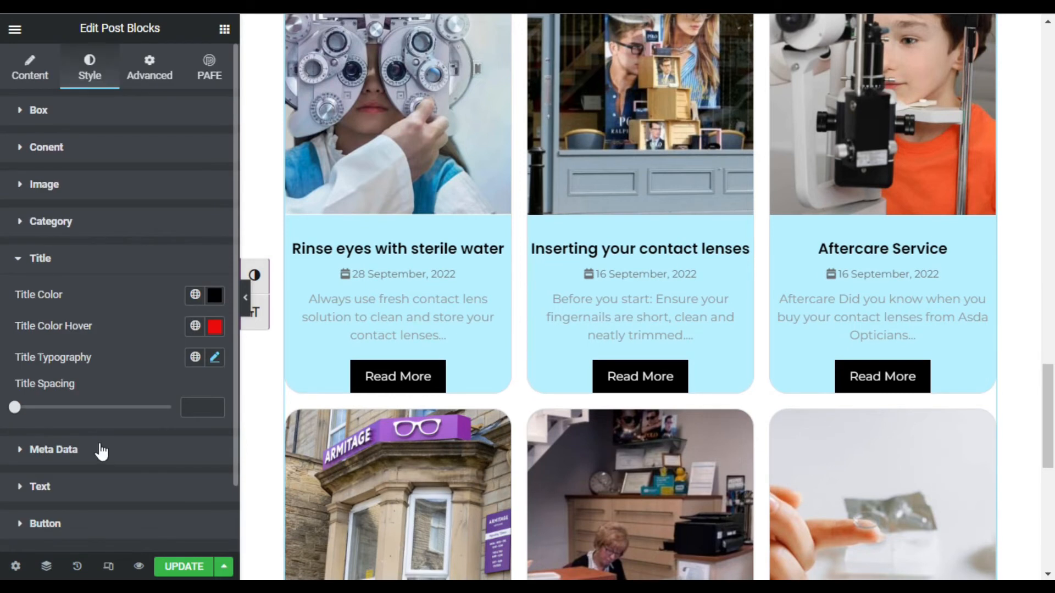
Set the color of the post meta data to black.
left_click(97, 451)
scroll(123, 324, "down", 2)
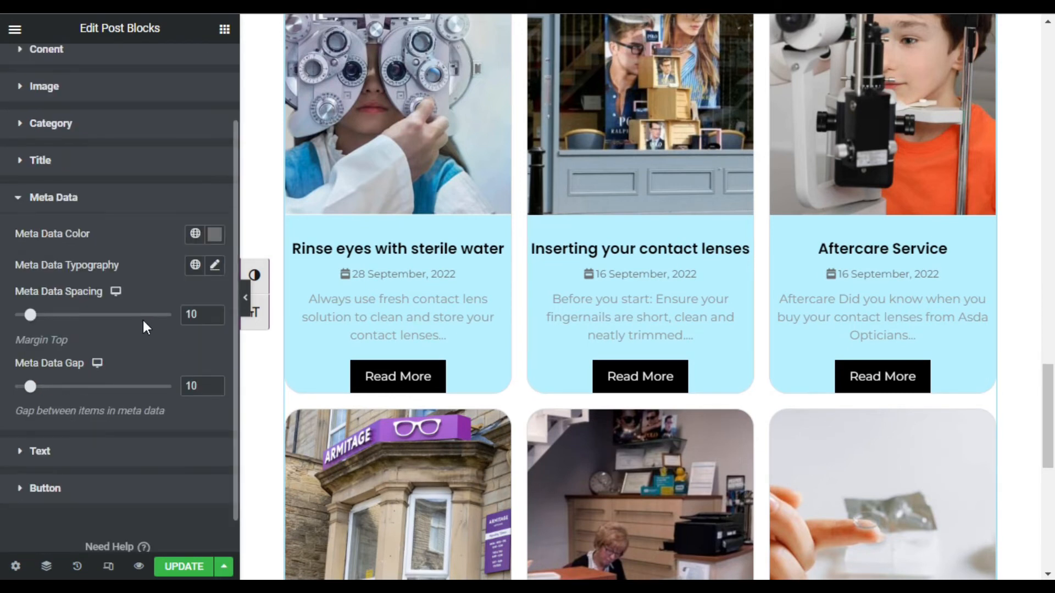
left_click(215, 235)
left_click_drag(108, 388, 17, 435)
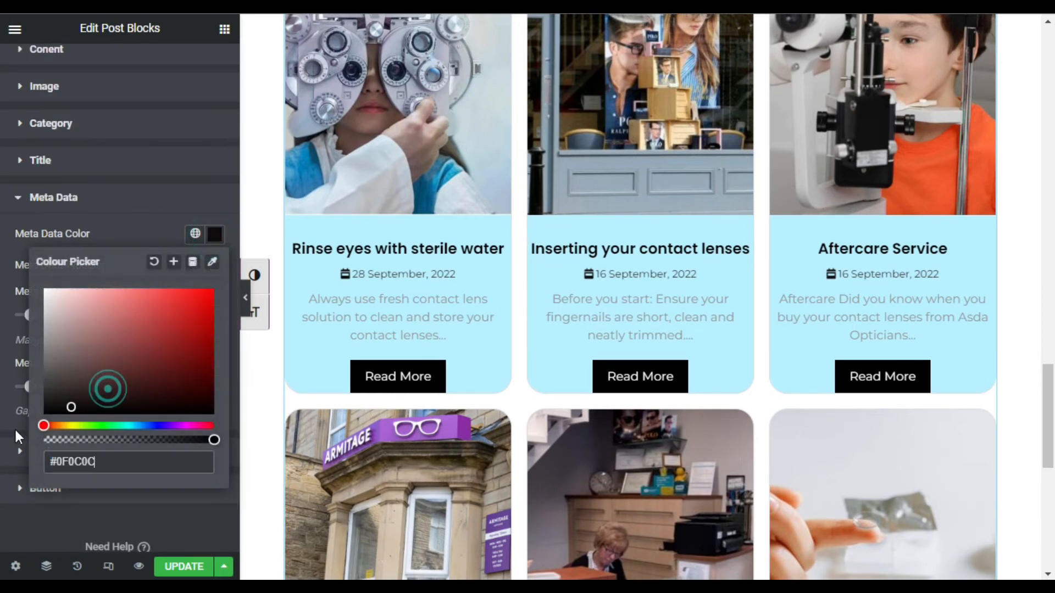
left_click(122, 207)
left_click(83, 294)
scroll(201, 393, "down", 2)
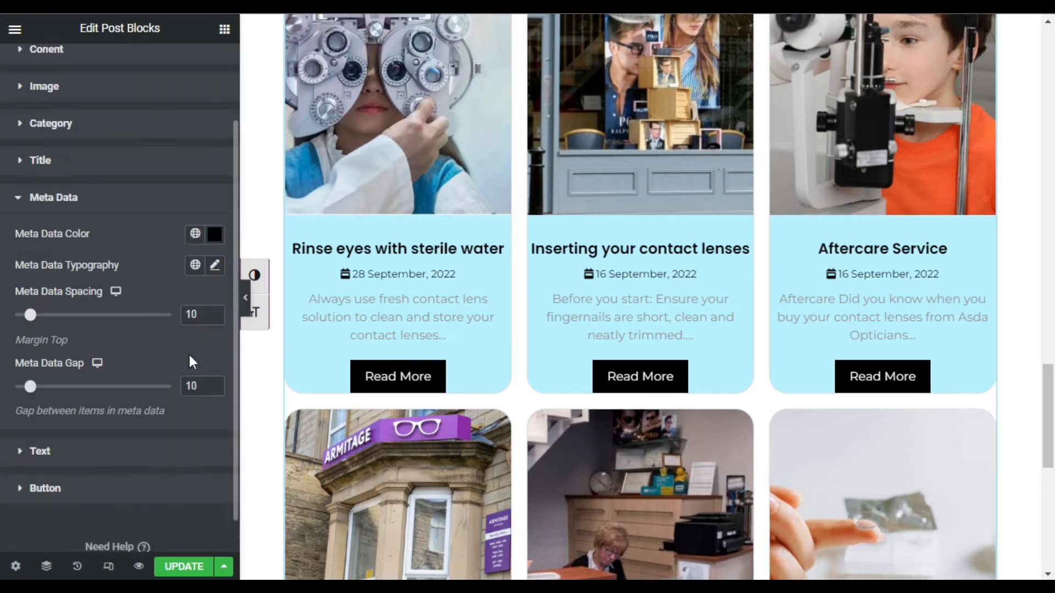
Set the meta data typography to the Poppins font at a size of 12 px.
left_click(211, 269)
left_click(160, 337)
left_click(172, 351)
type("popp")
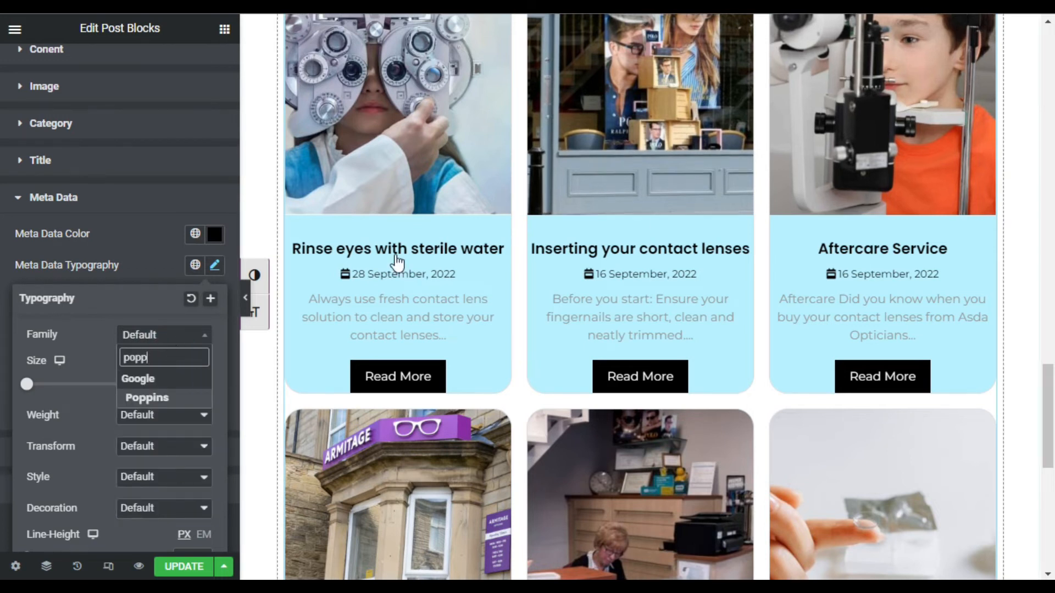
left_click(170, 398)
left_click(183, 383)
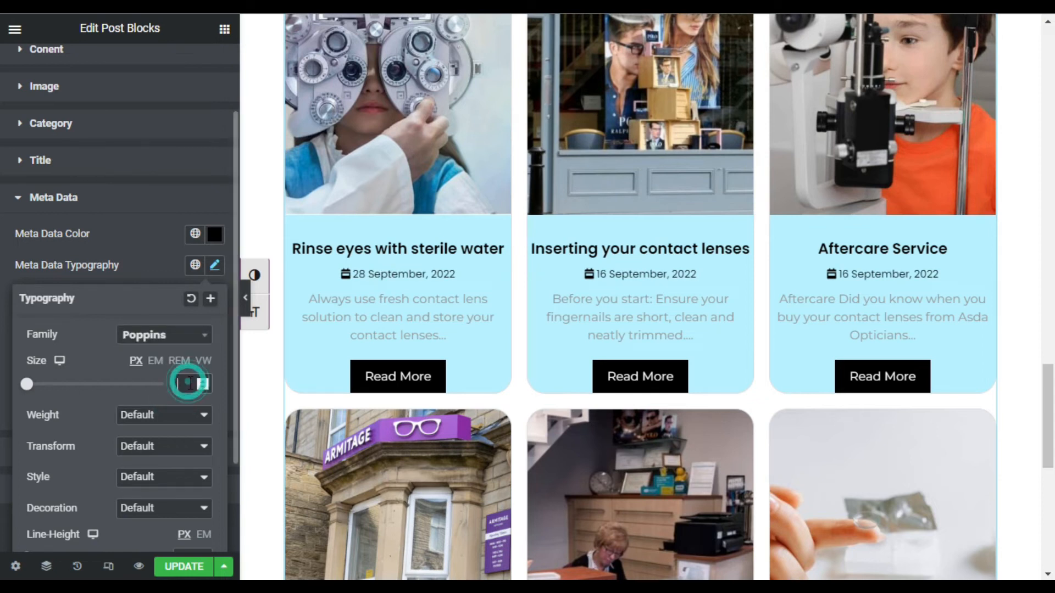
type("12")
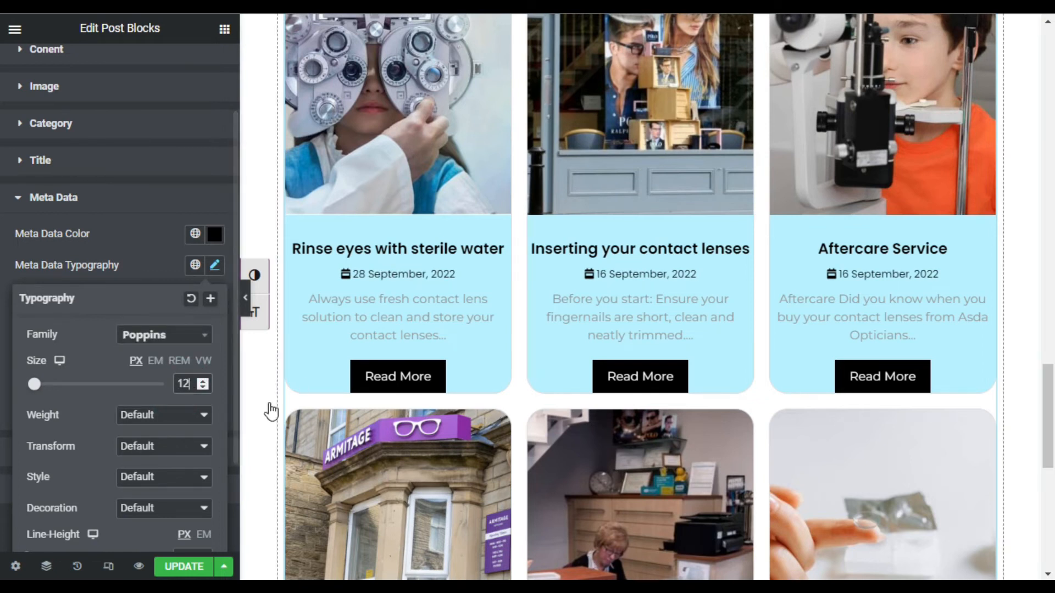
left_click(142, 267)
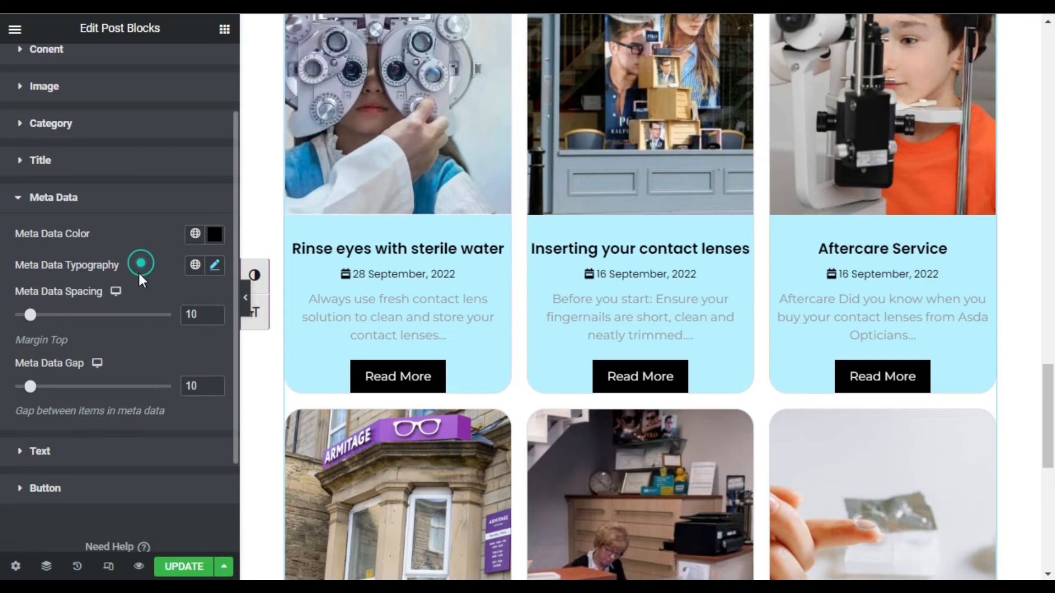
Set the color of the post excerpt text to black.
scroll(110, 370, "down", 1)
left_click(78, 416)
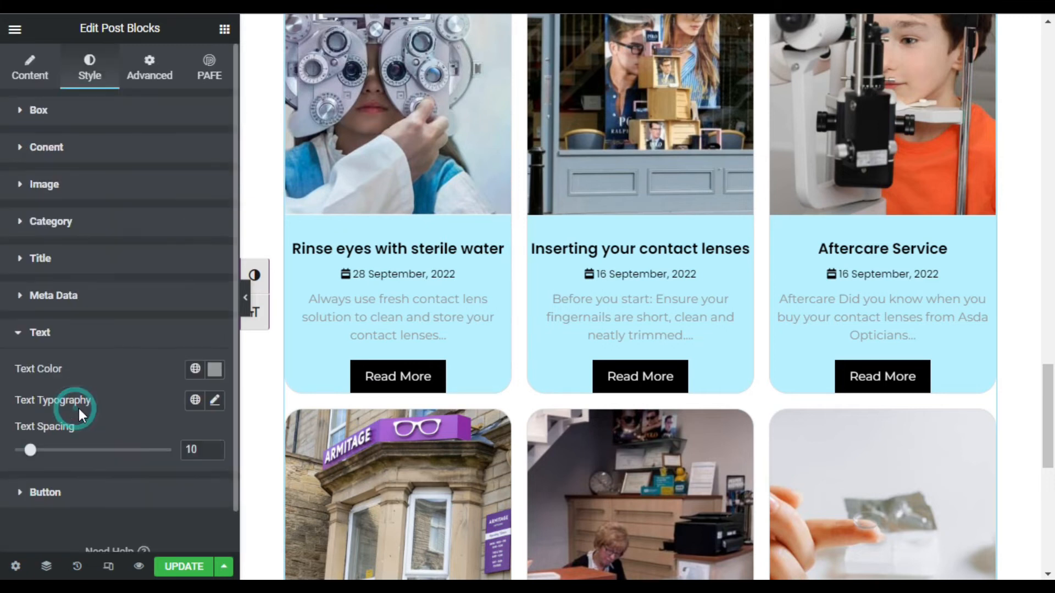
scroll(99, 396, "down", 1)
left_click(207, 325)
left_click_drag(125, 459, 7, 526)
left_click(110, 302)
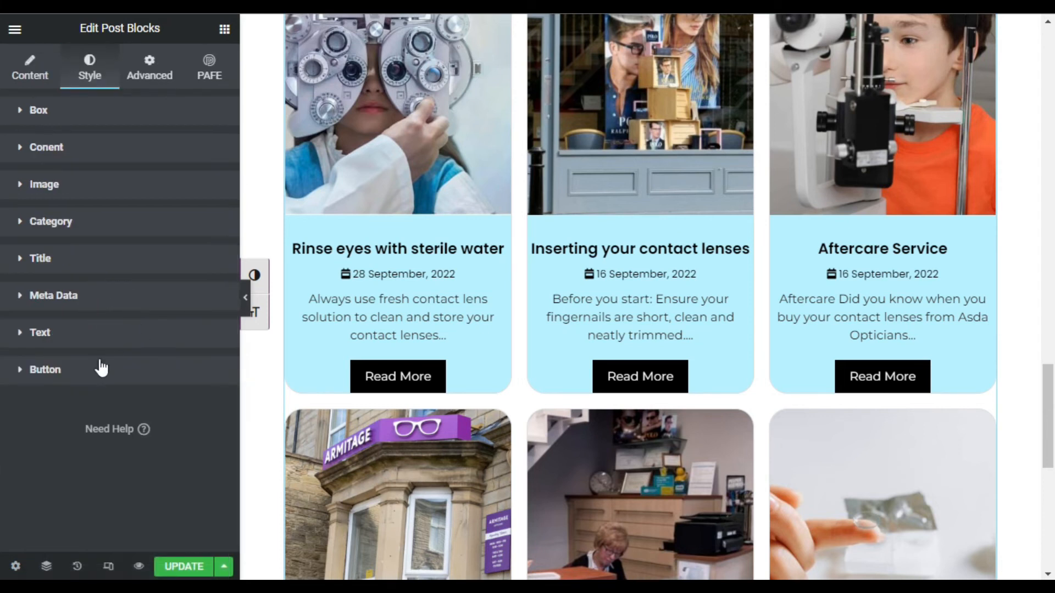
Set the font family of the post excerpt text to Alata.
left_click(99, 336)
scroll(203, 357, "down", 1)
left_click(215, 356)
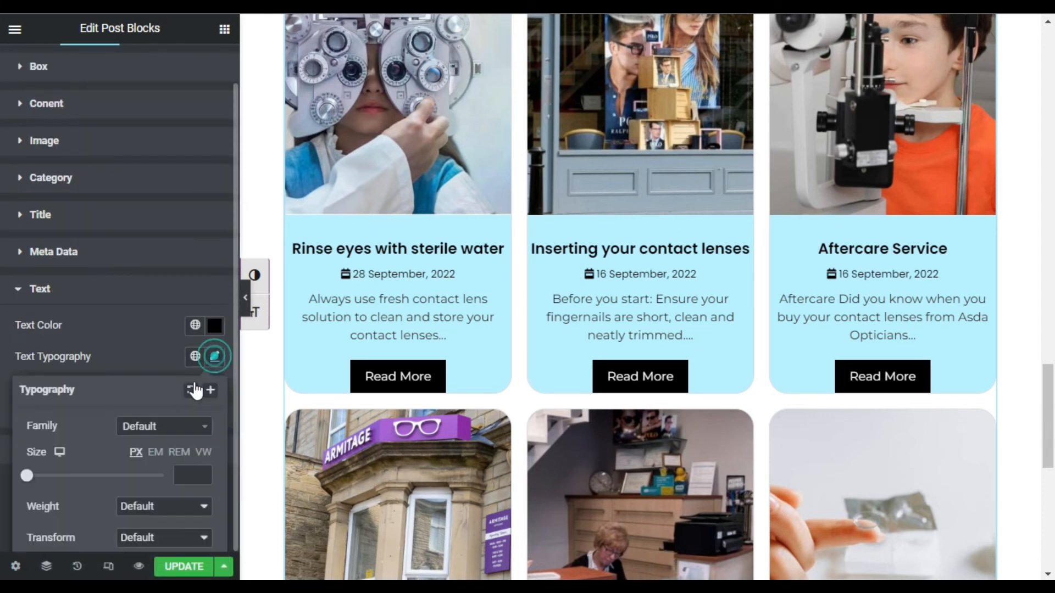
left_click(180, 423)
left_click(183, 254)
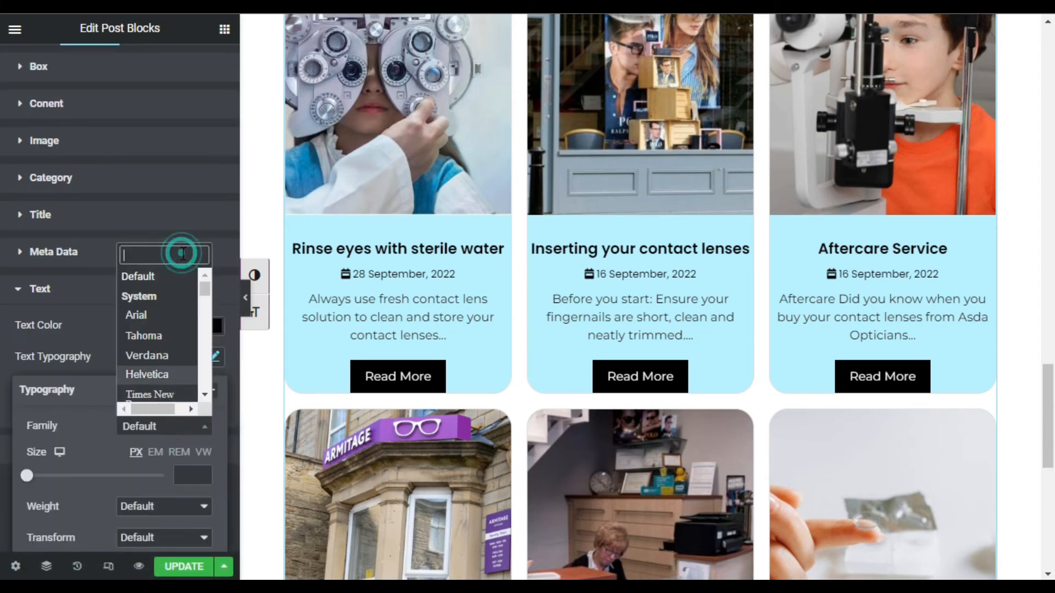
type("alata")
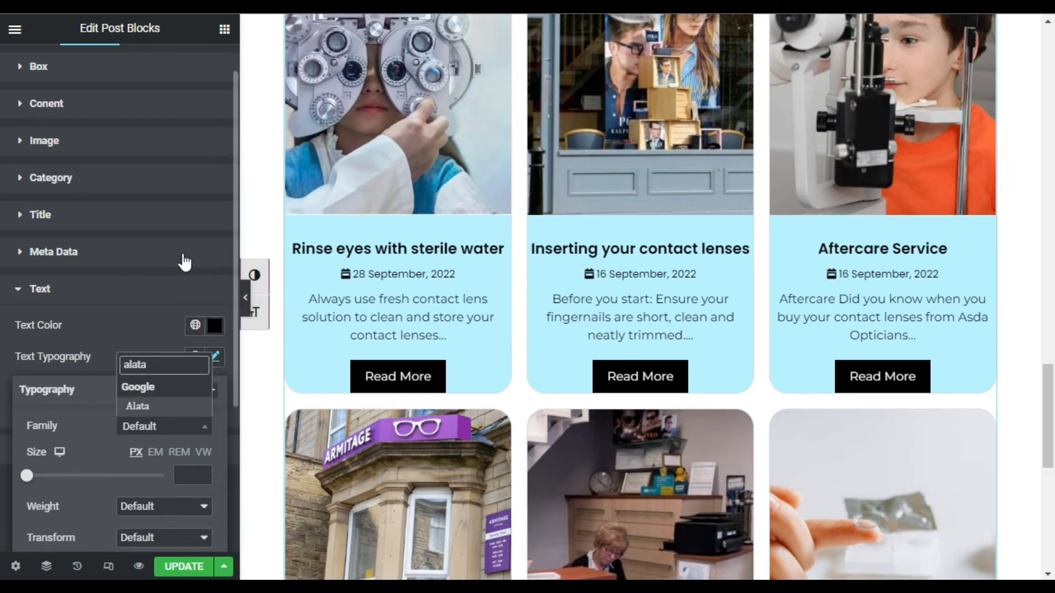
key("Return")
Set the font size of the post excerpt text to 15 px.
scroll(165, 461, "down", 3)
left_click(190, 323)
type("15")
left_click(190, 329)
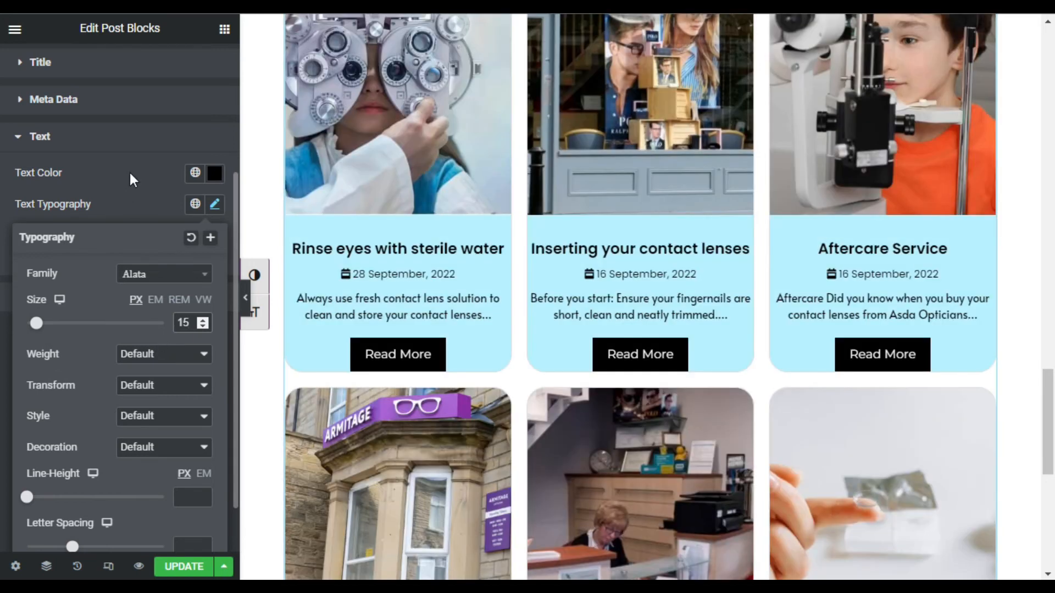
left_click(133, 216)
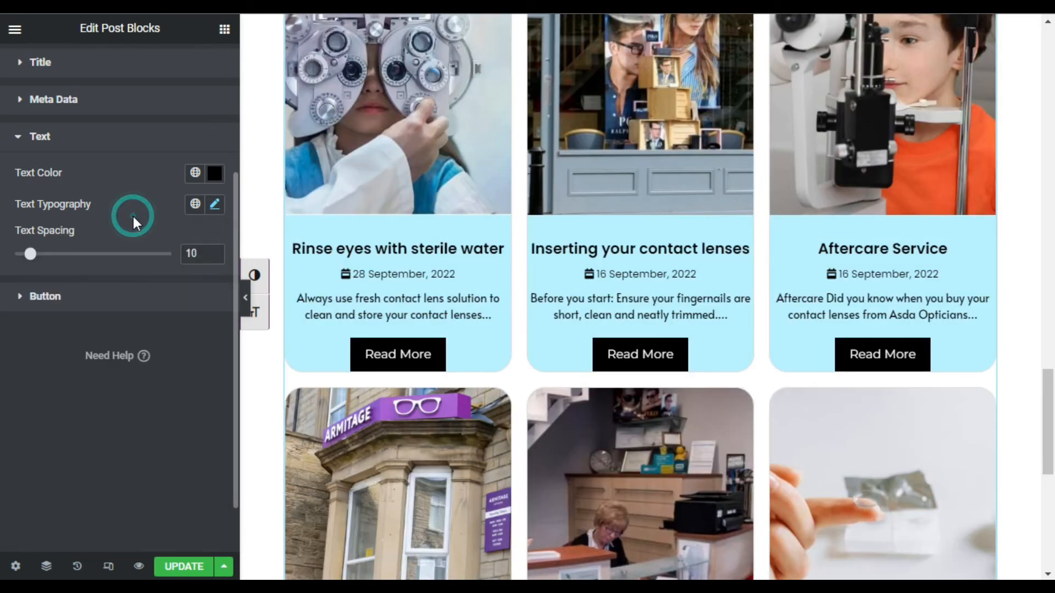
Change the Read More button style to Full Width.
left_click(90, 301)
scroll(154, 346, "down", 4)
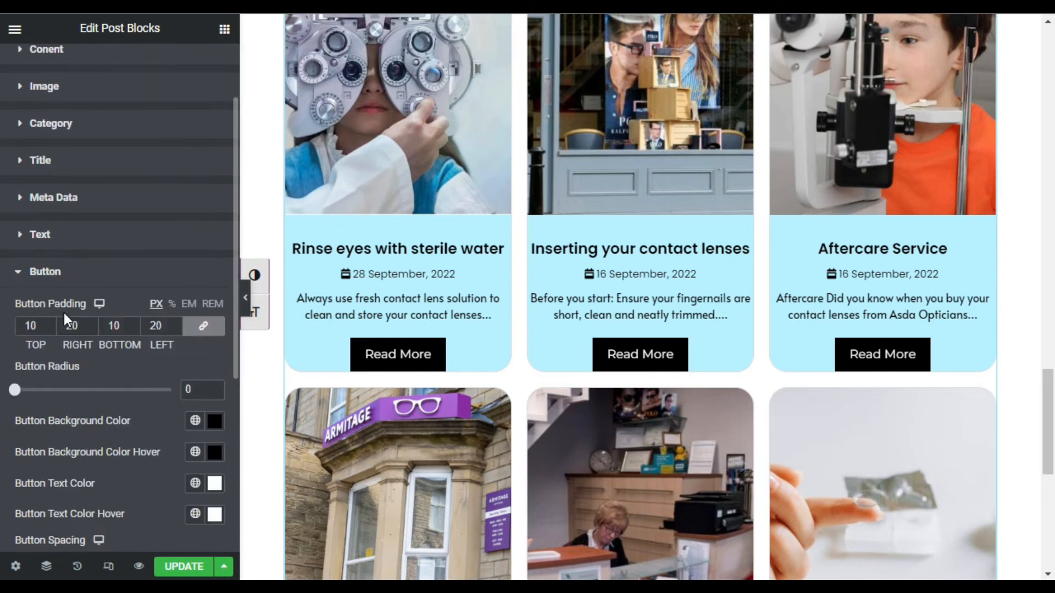
scroll(153, 342, "down", 3)
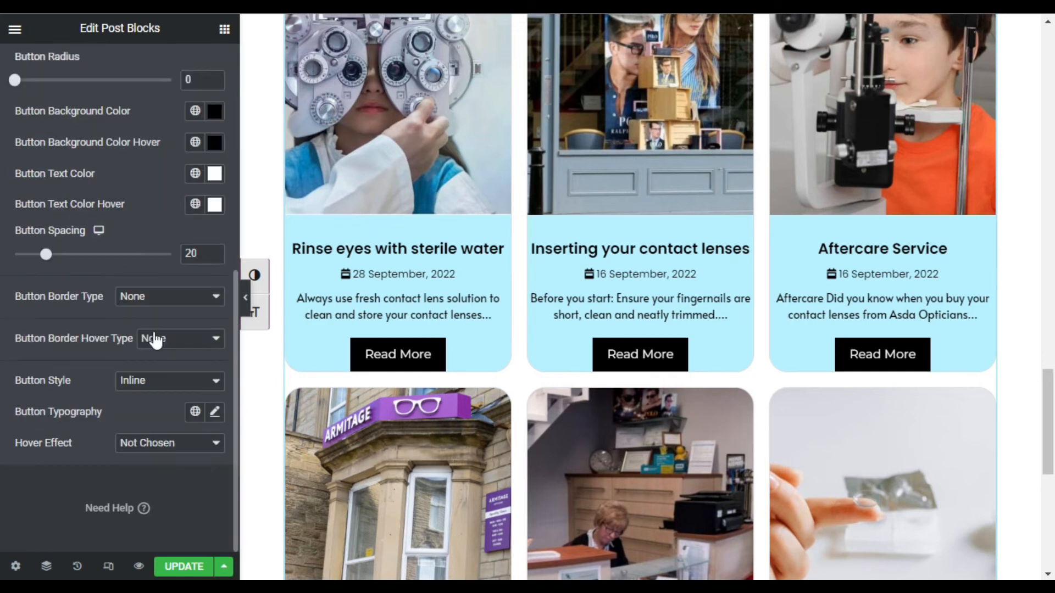
left_click_drag(34, 380, 61, 383)
left_click(138, 385)
left_click(151, 417)
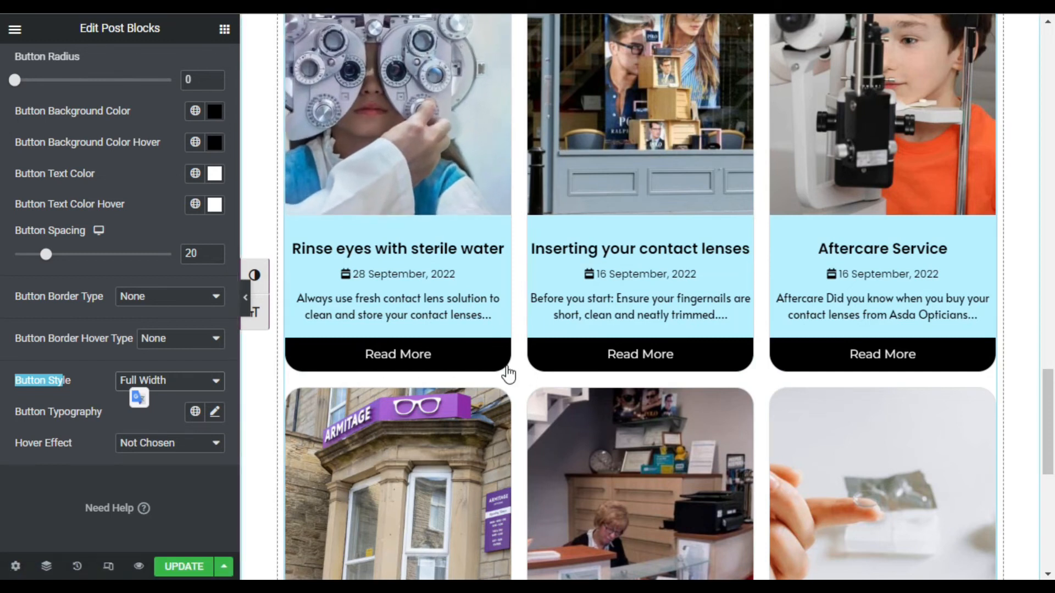
scroll(508, 373, "up", 2)
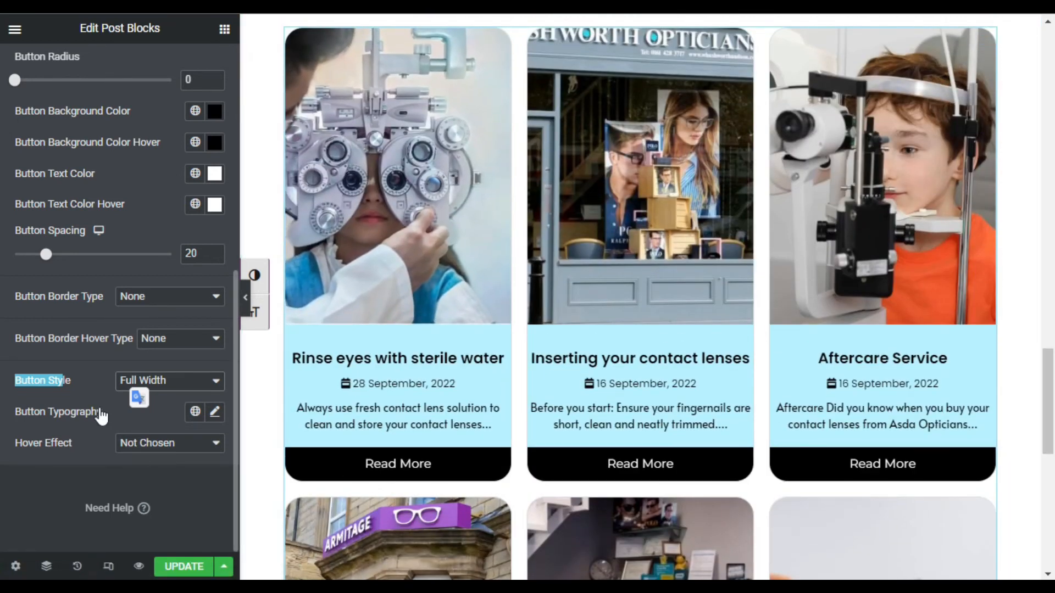
Set the Read More button's hover effect to Grow.
left_click(117, 416)
left_click(156, 445)
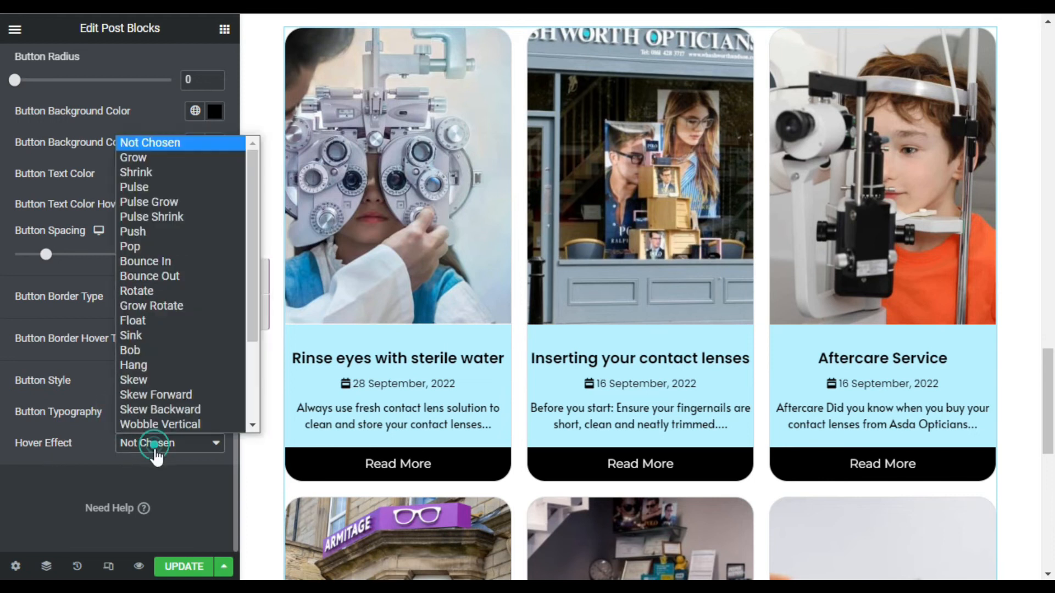
left_click(174, 160)
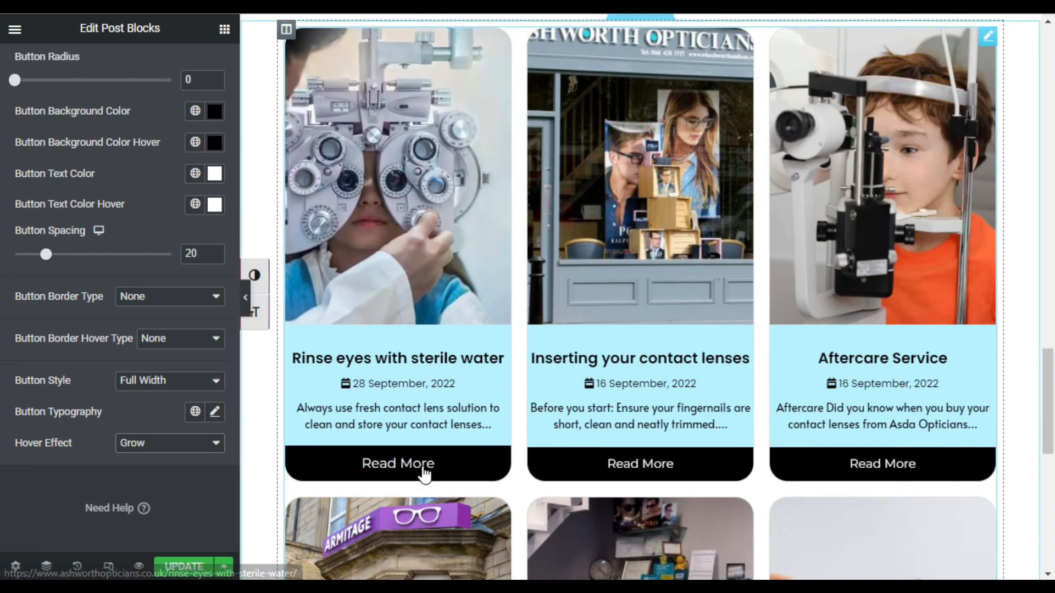
left_click(159, 297)
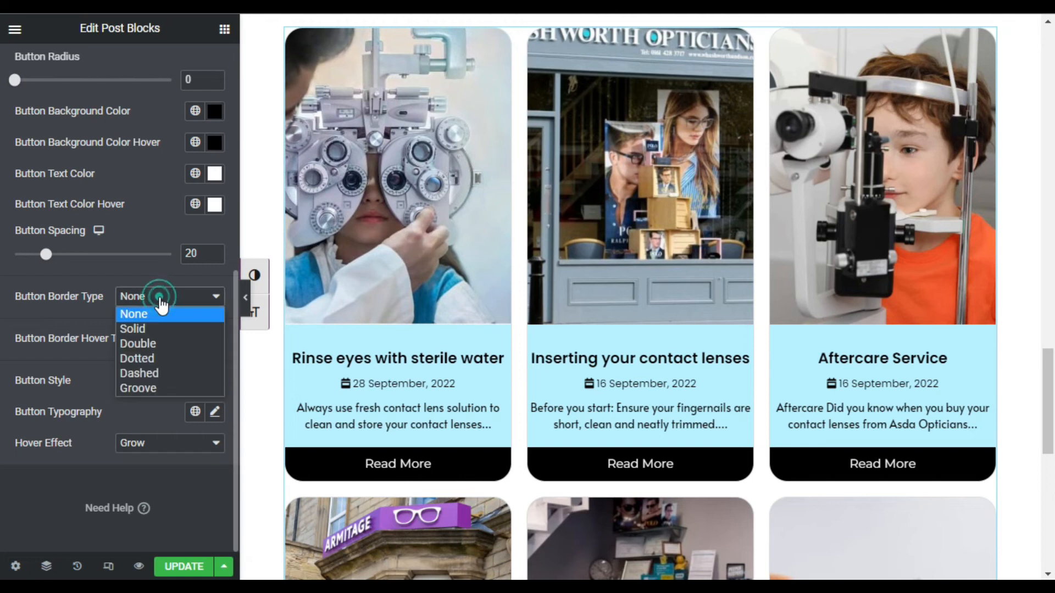
left_click(83, 292)
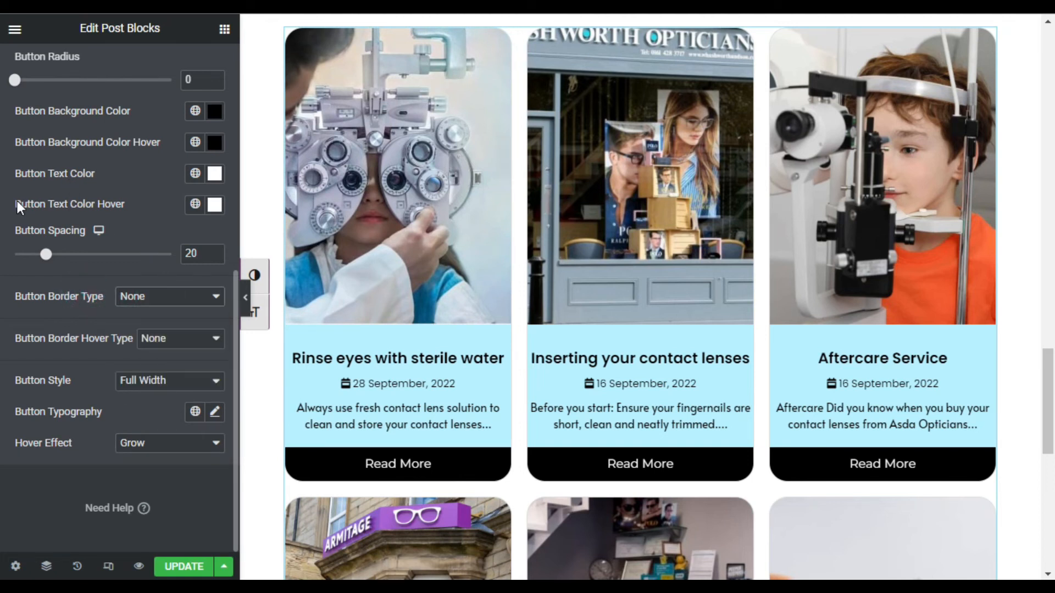
left_click_drag(133, 203, 112, 205)
Try a semi-transparent white, #FFFFFFB0, as the Read More button's text color.
left_click(214, 175)
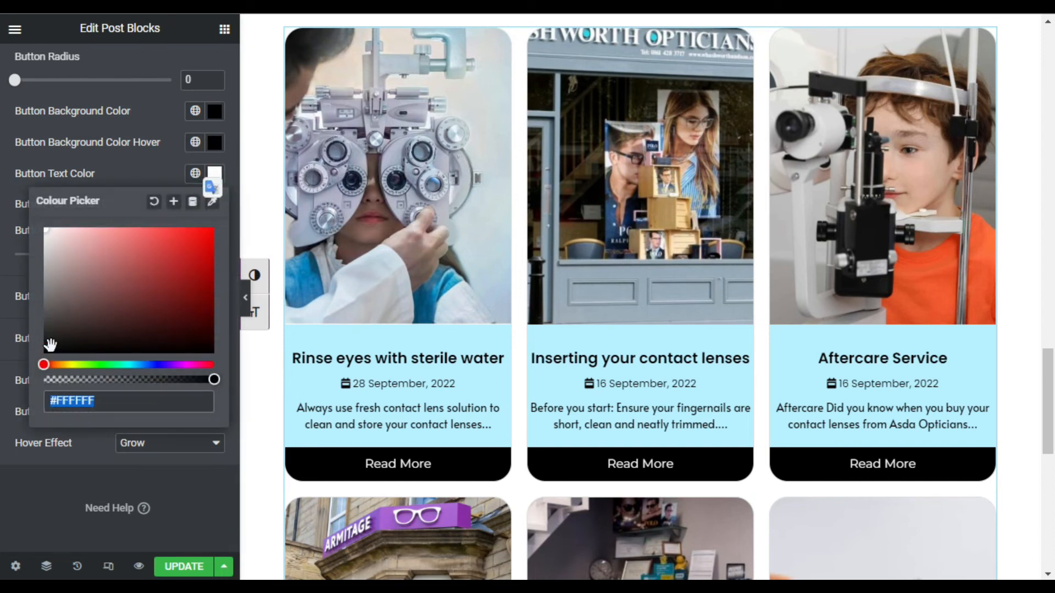
left_click_drag(188, 379, 163, 380)
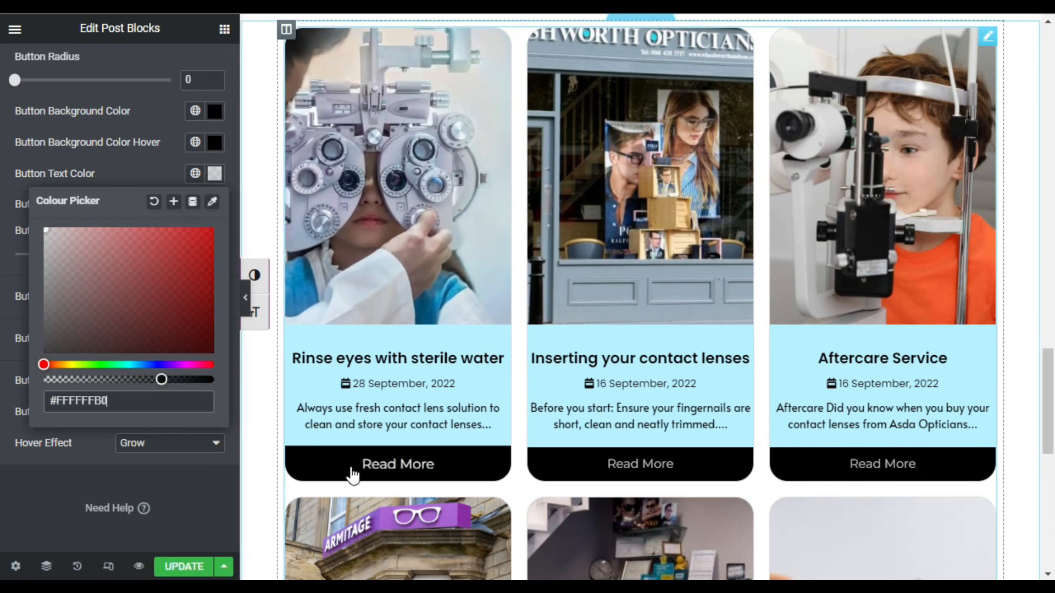
left_click(134, 158)
Update the page with the styled post grid and open its preview.
scroll(283, 417, "down", 2)
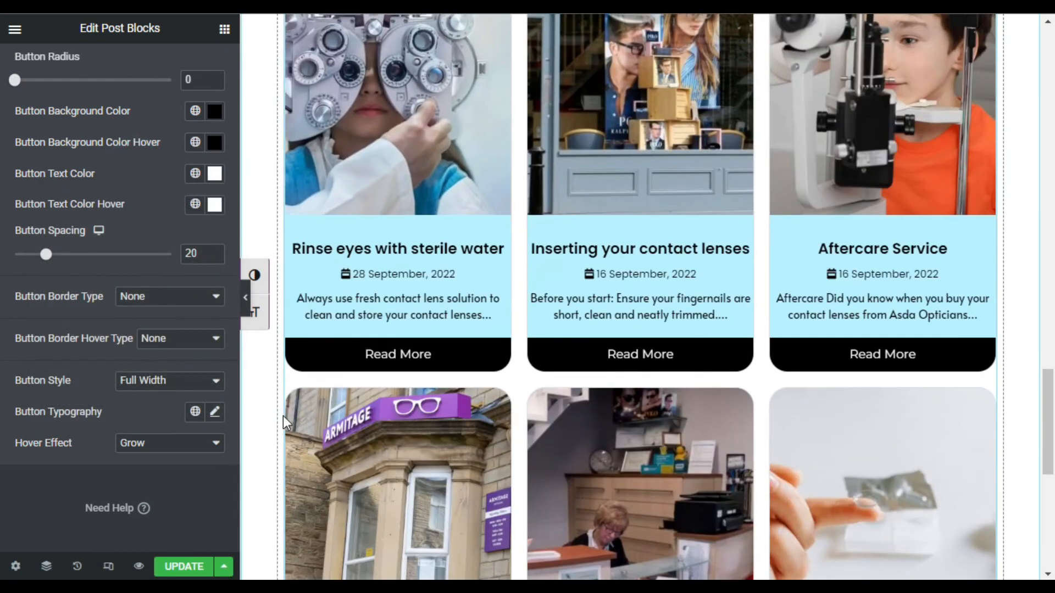
scroll(513, 407, "down", 2)
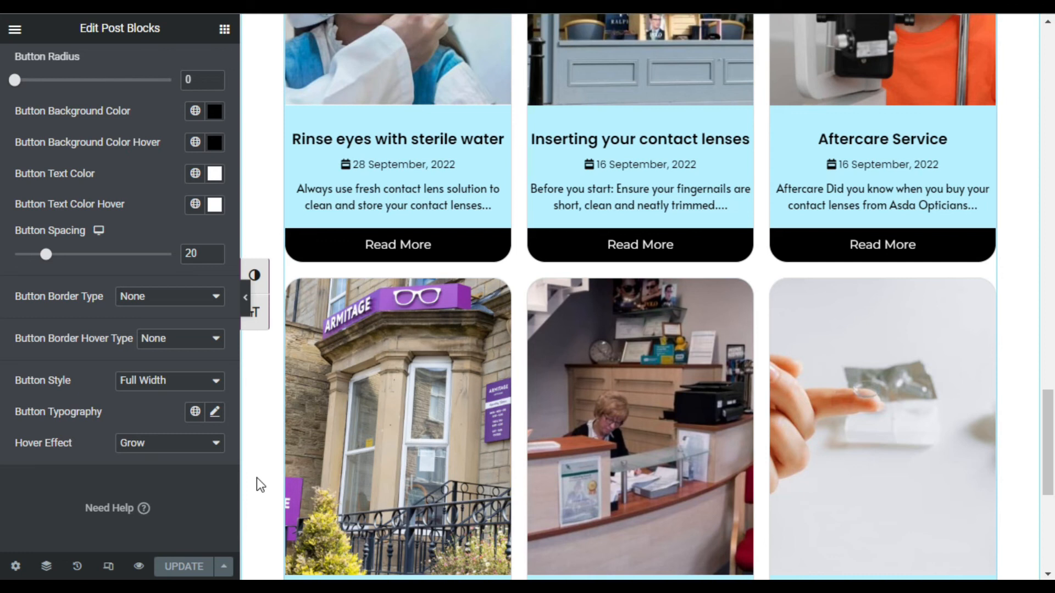
left_click(140, 566)
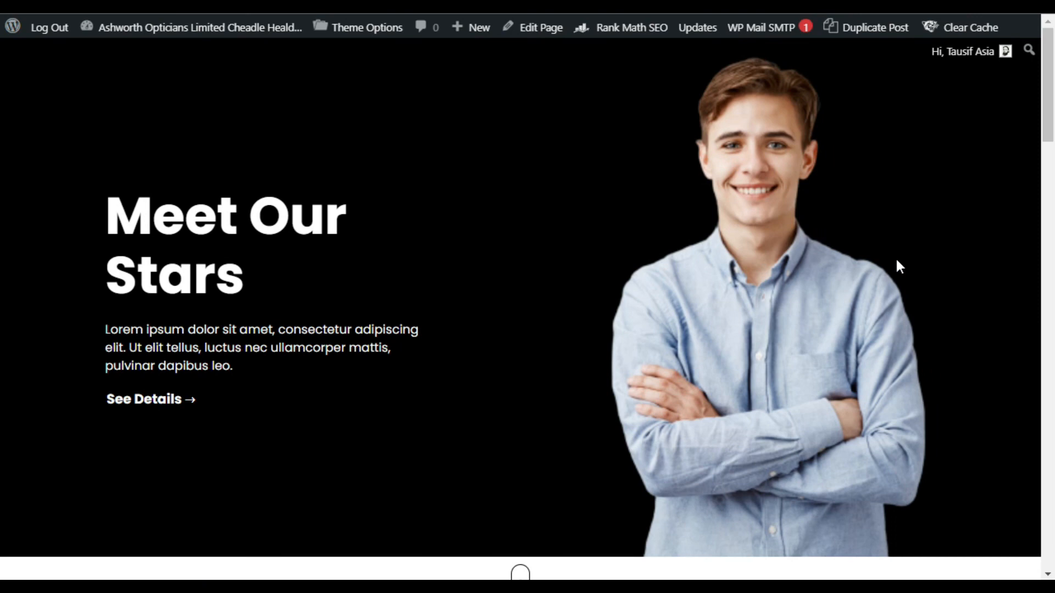
Examine the layout and styling of the post cards and Read More buttons in both rows of the previewed page.
scroll(895, 256, "down", 3)
scroll(896, 259, "down", 20)
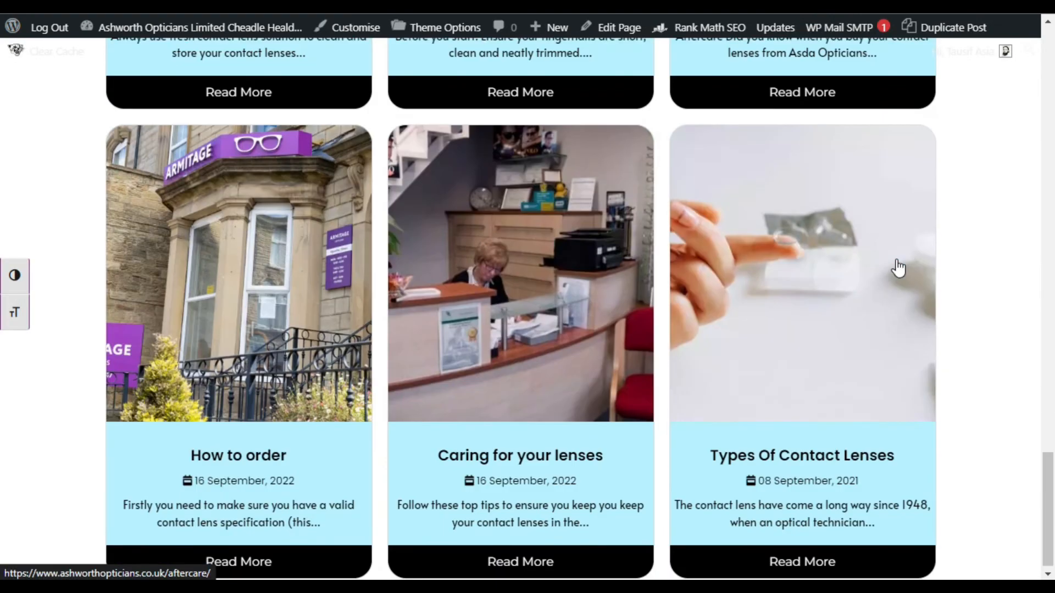
scroll(951, 336, "up", 3)
scroll(207, 265, "up", 2)
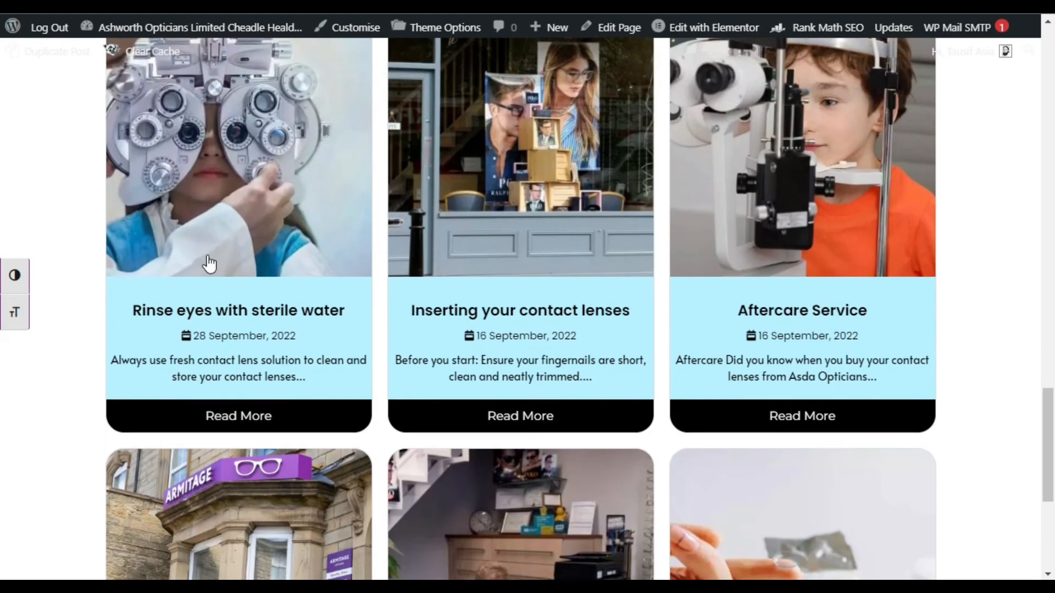
scroll(146, 259, "up", 2)
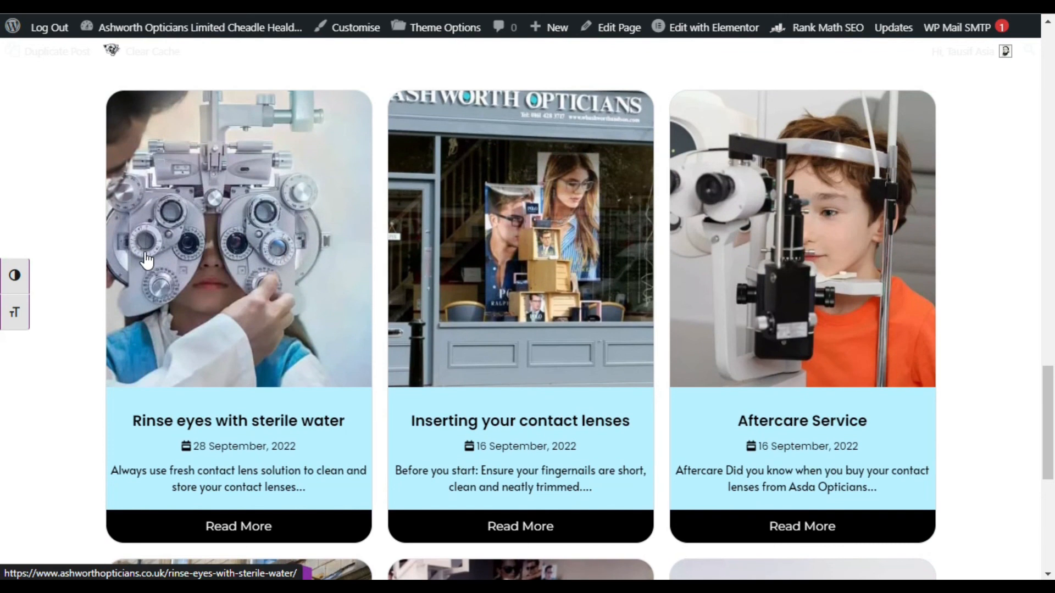
scroll(146, 258, "down", 8)
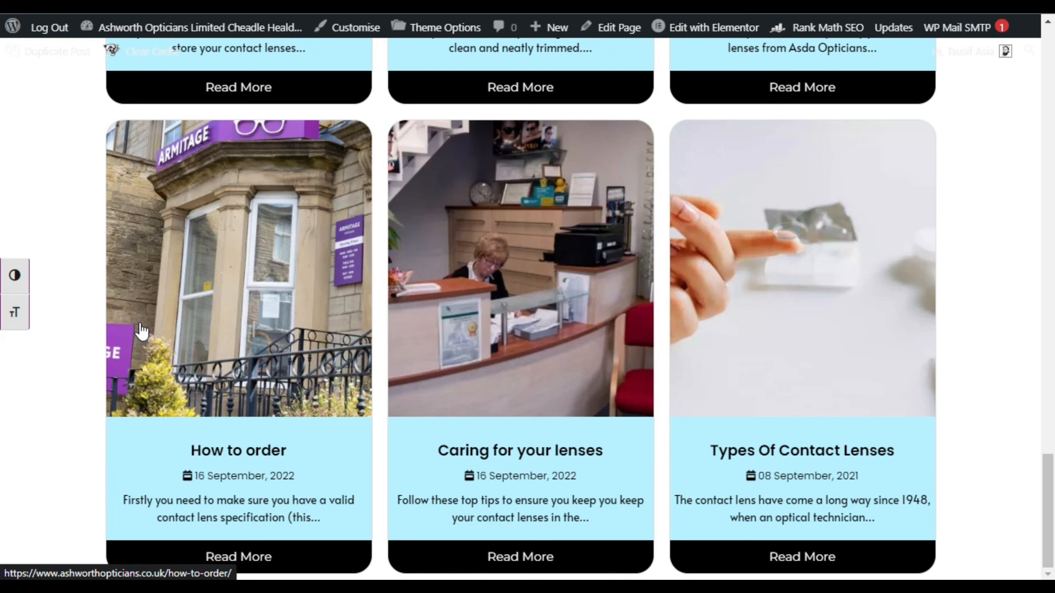
scroll(142, 332, "up", 2)
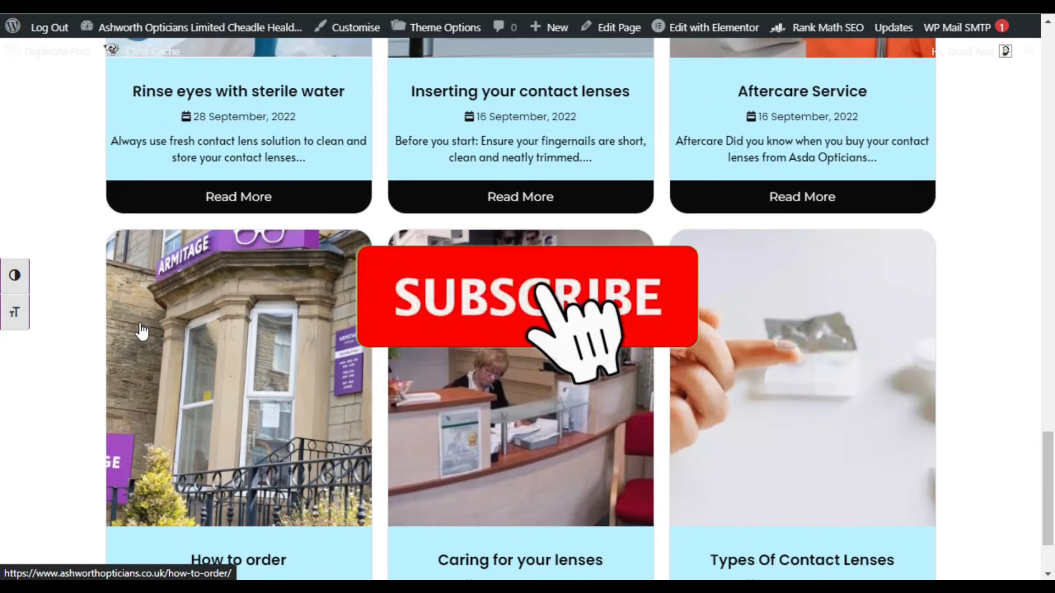